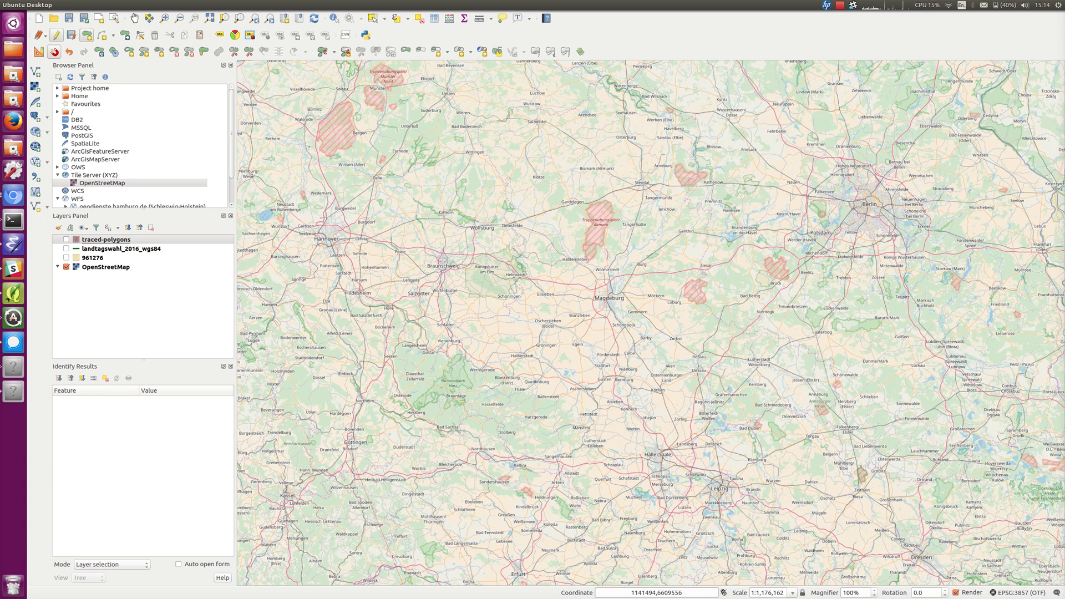
Show the landtagswahl_2016_wgs84 line layer on the map
click(161, 452)
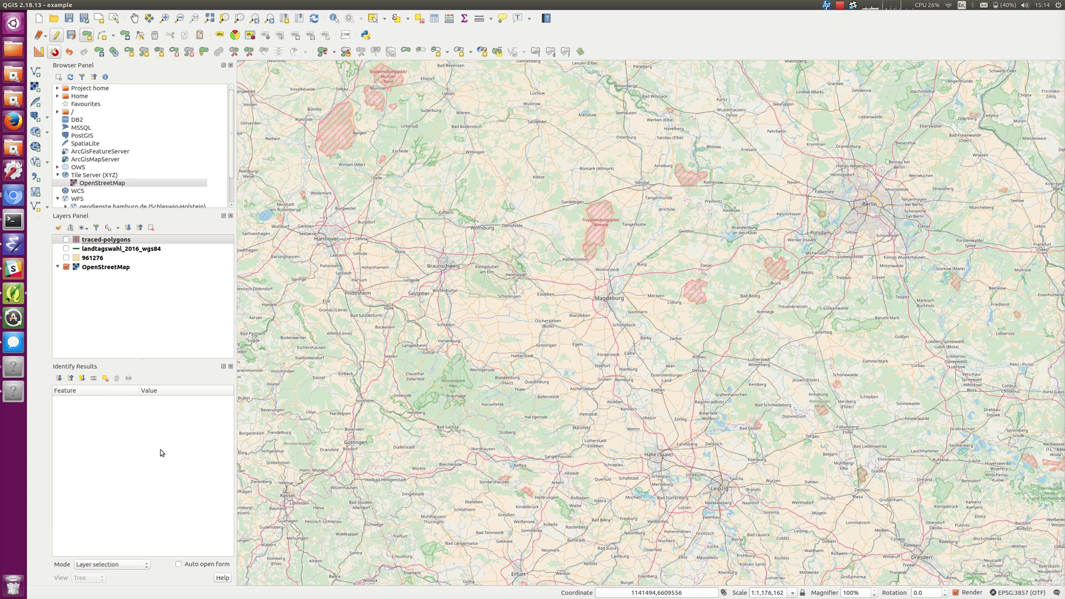
click(67, 249)
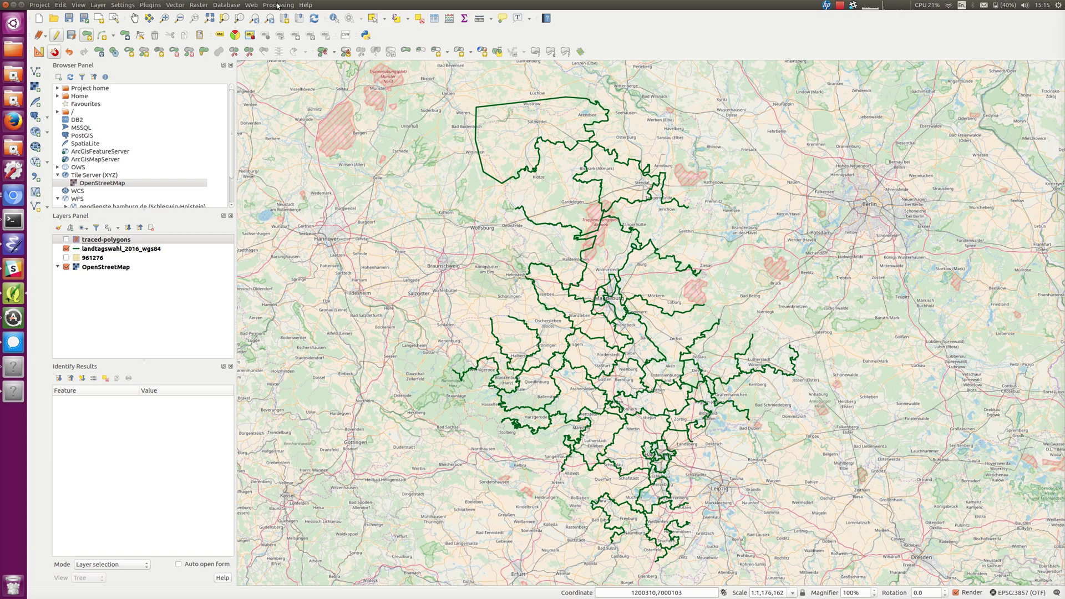
Try to build polygons from the landtagswahl_2016_wgs84 lines with the Polygonize algorithm of the Processing Toolbox
click(277, 6)
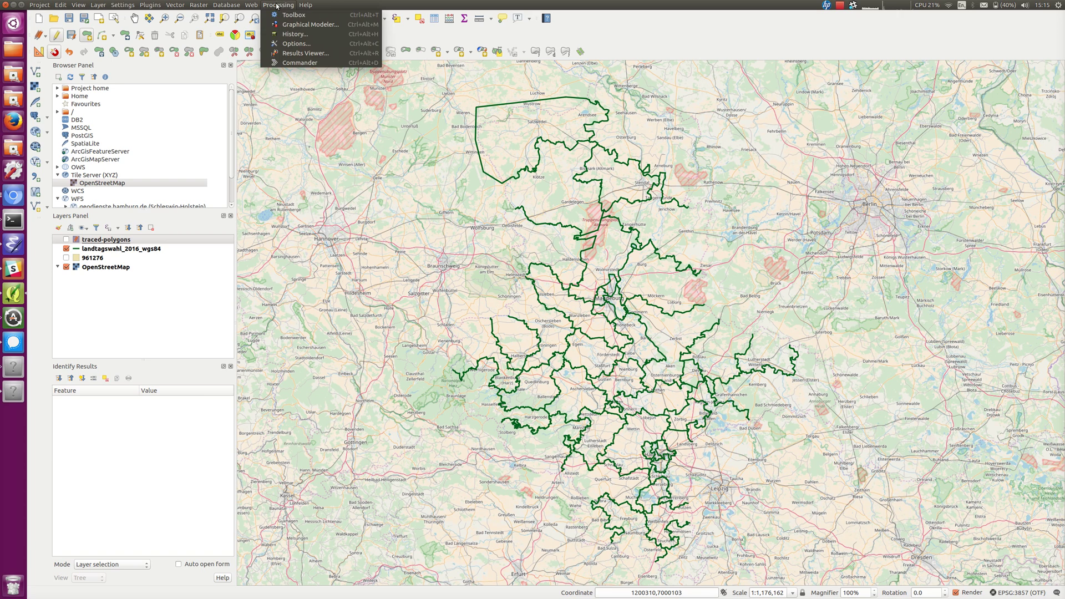
click(311, 15)
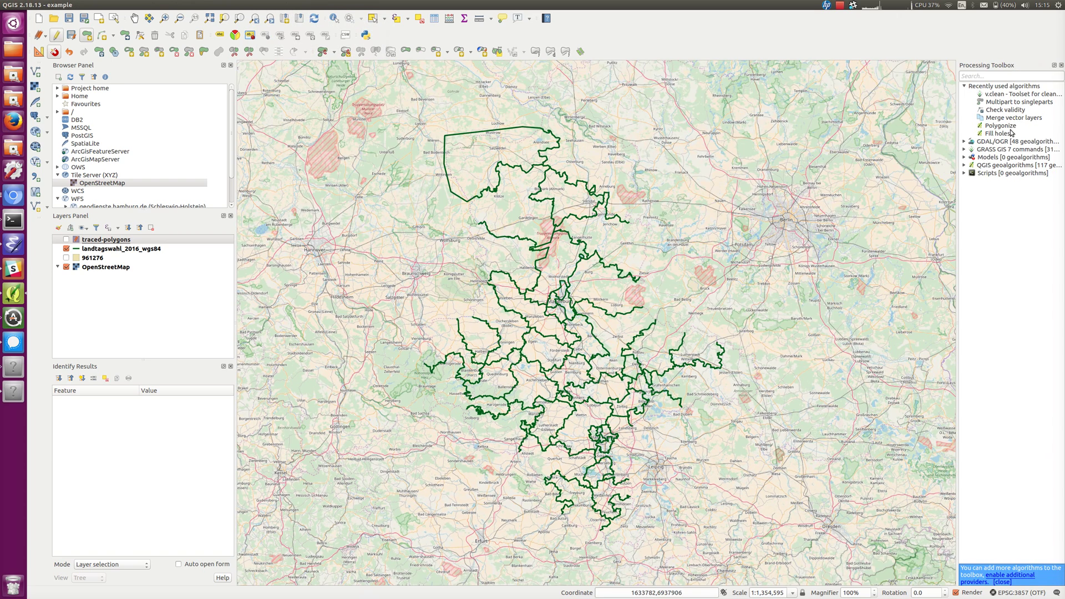
double_click(1001, 126)
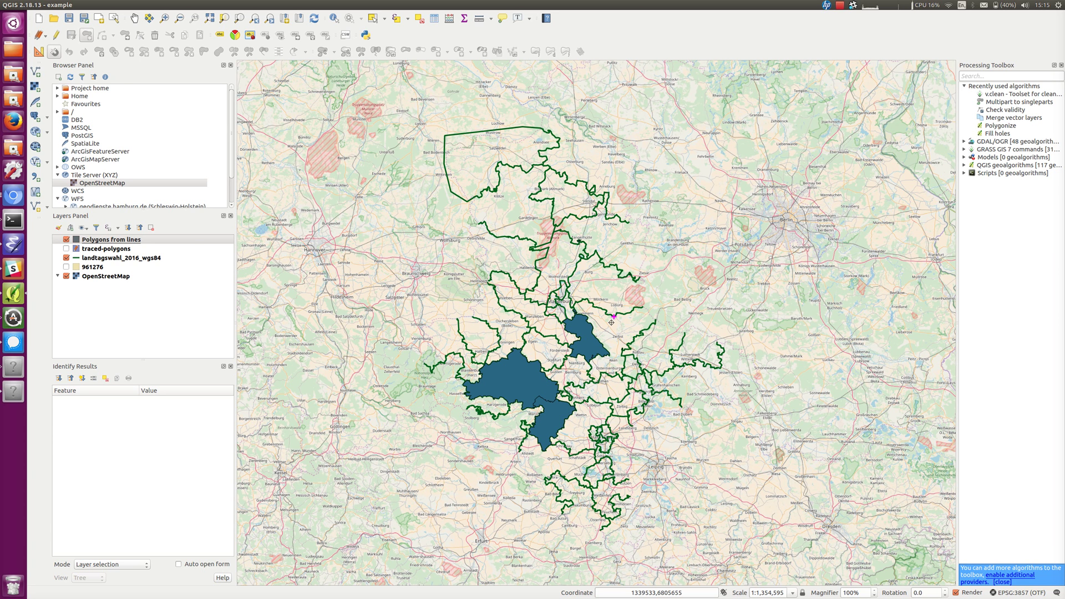
Remove the Polygons from lines layer from the project
right_click(144, 240)
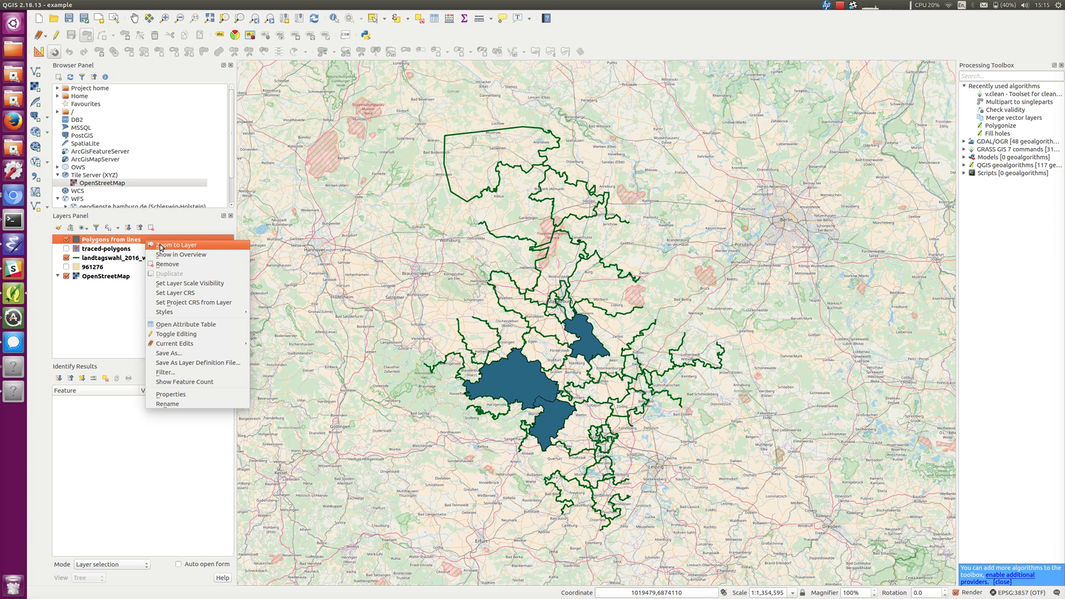
click(176, 264)
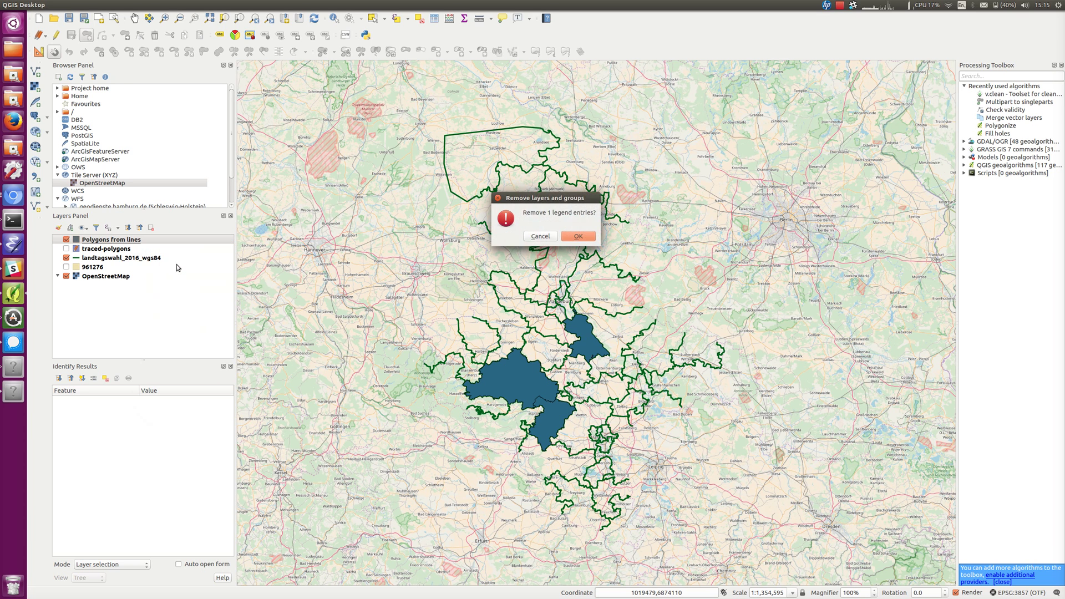
click(568, 235)
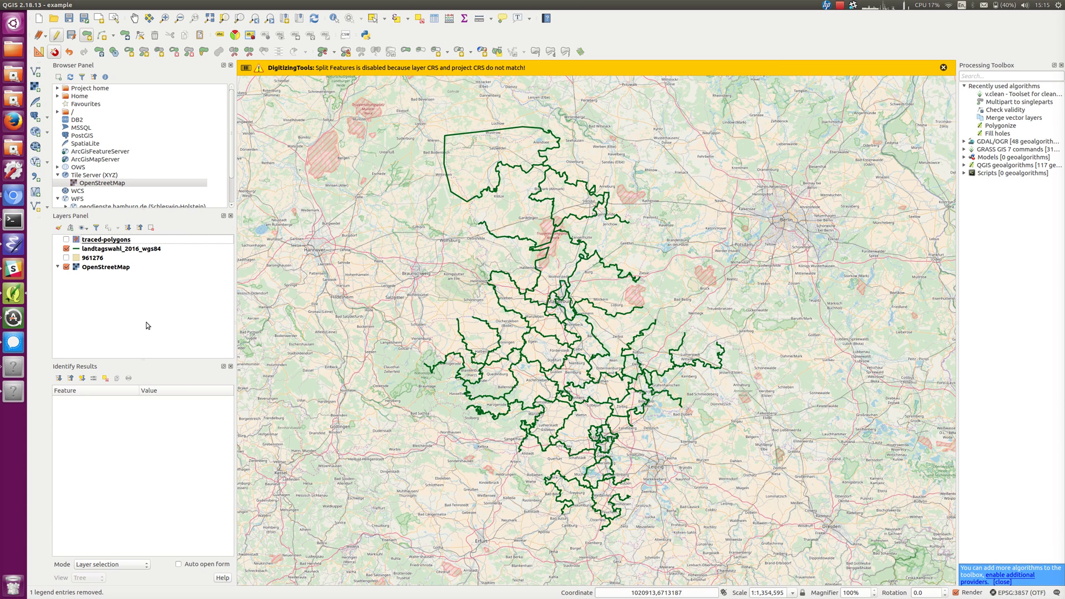
Make the 961276 and traced-polygons layers visible and end the editing session on traced-polygons
click(67, 258)
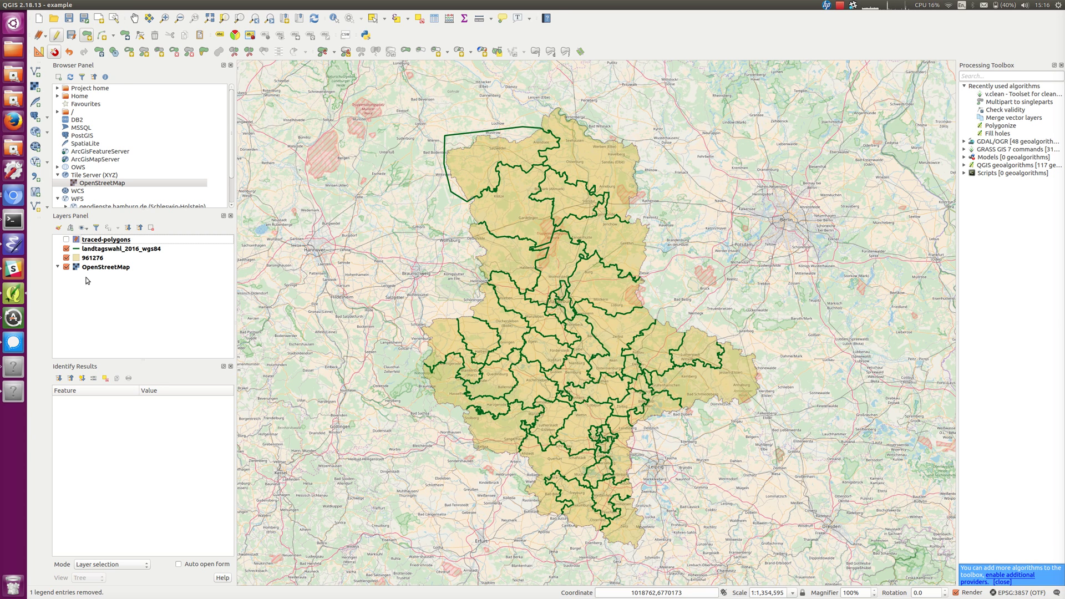
click(65, 239)
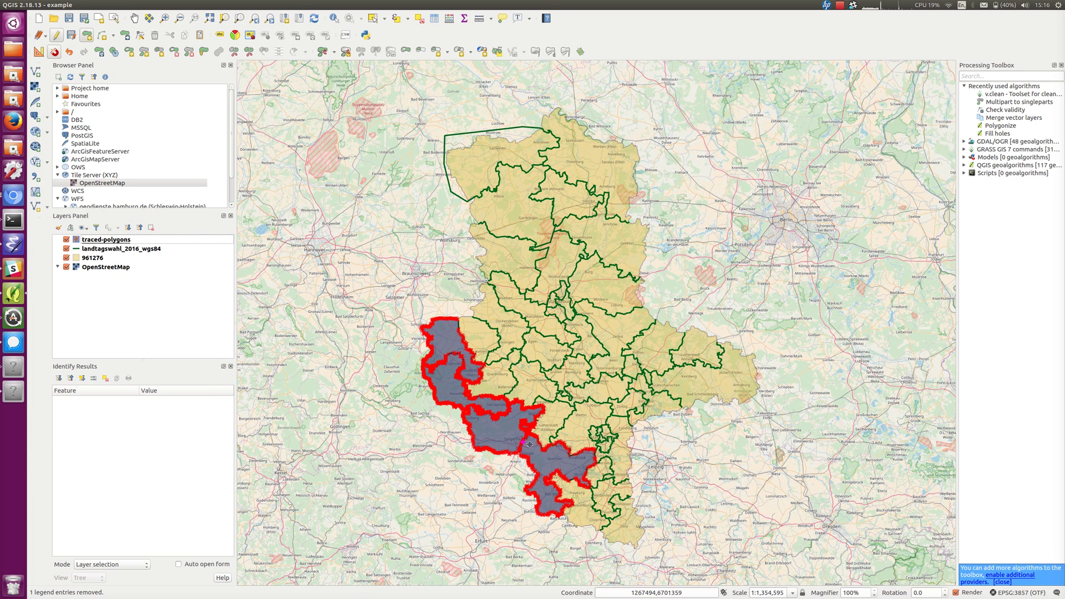
right_click(101, 241)
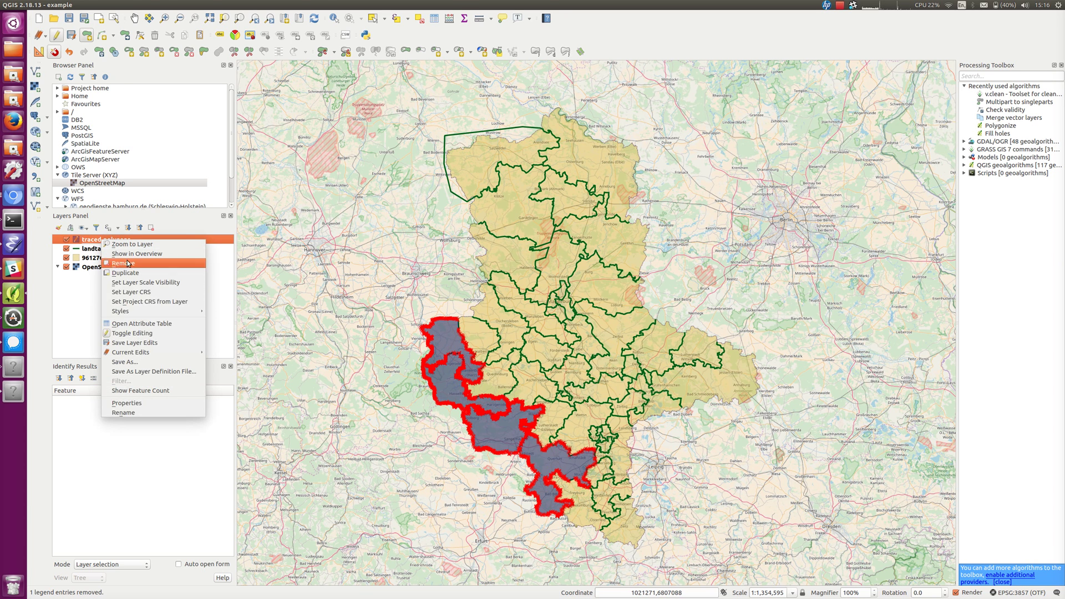
click(154, 331)
key(Return)
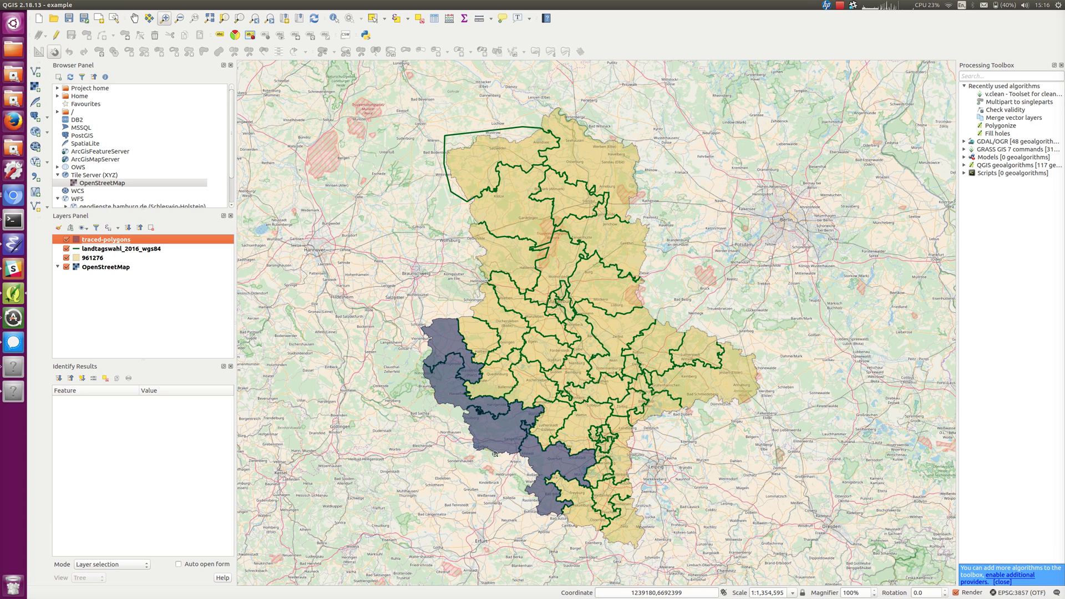
Start editing the traced-polygons layer with tracing enabled, focused on the untraced southern part of the state
drag(520, 454, 622, 541)
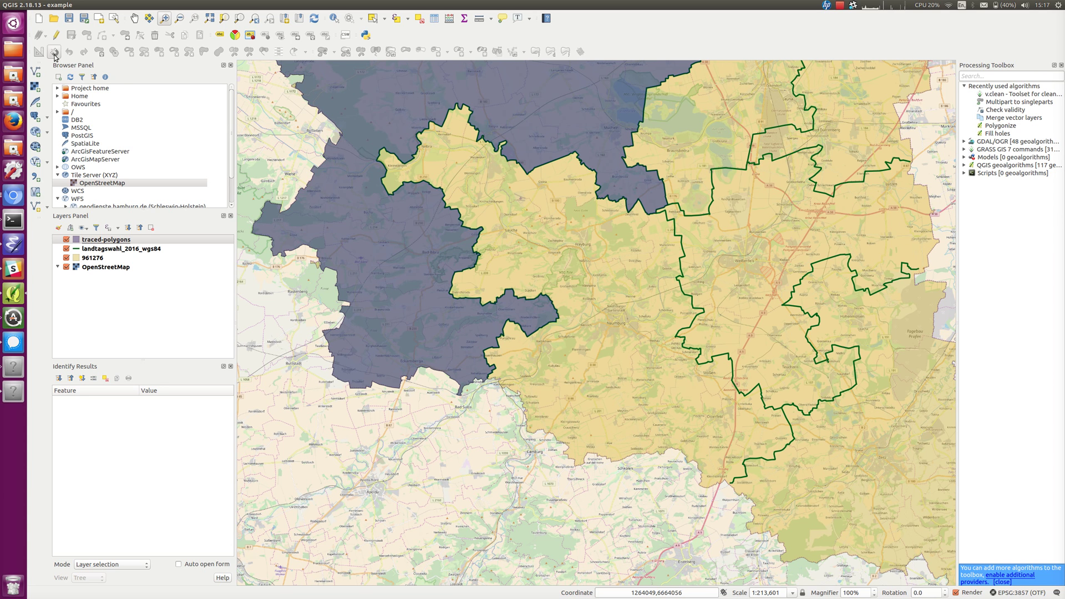
right_click(111, 240)
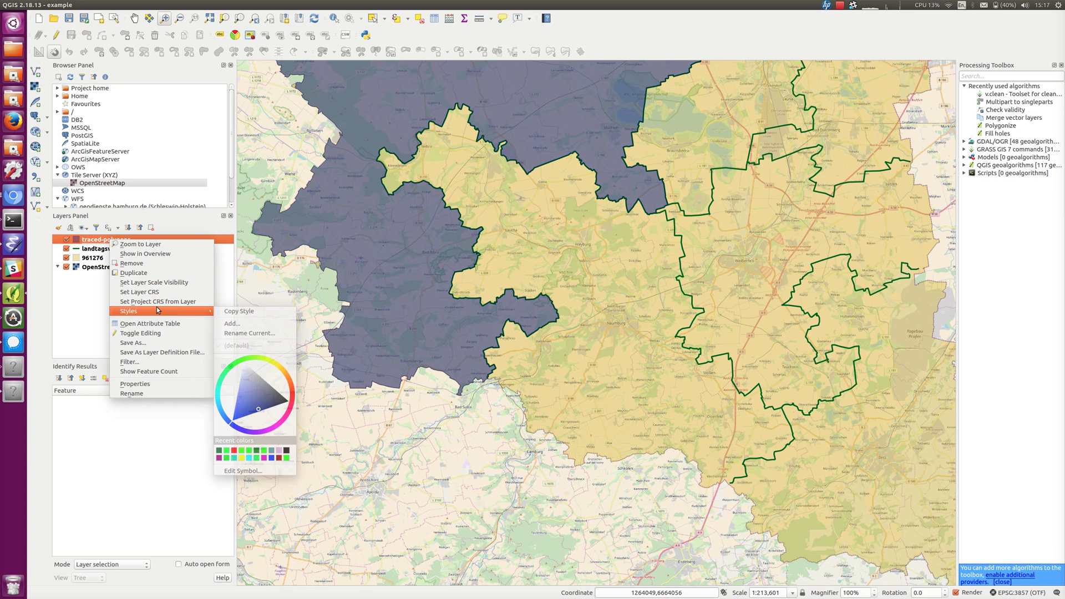
key(Escape)
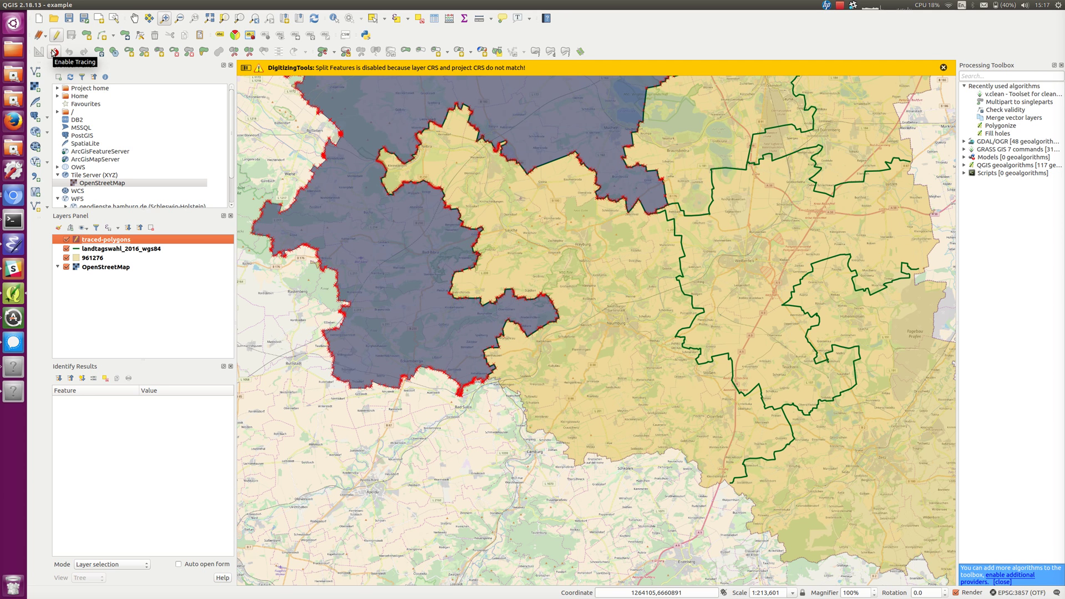
key(t)
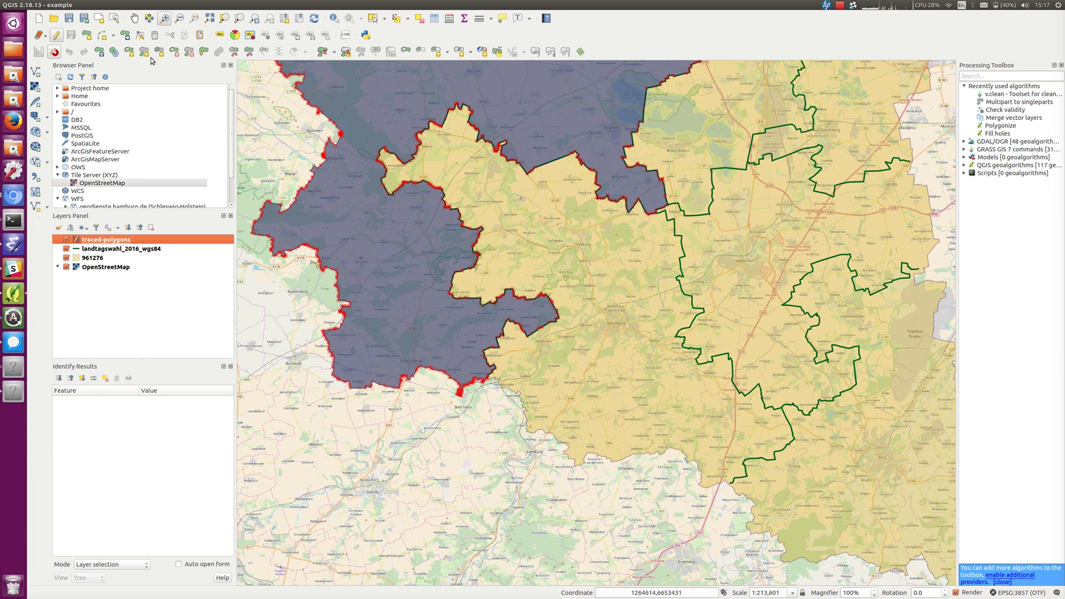
Confirm the snapping options as all visible layers, to vertex, with a tolerance of 20 pixels
click(123, 6)
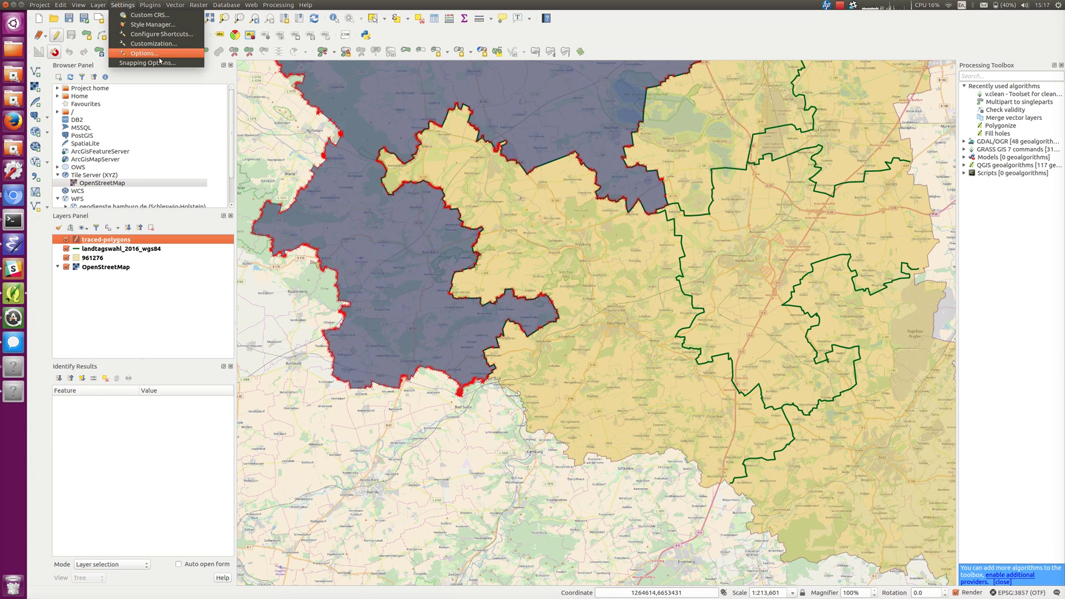
click(142, 65)
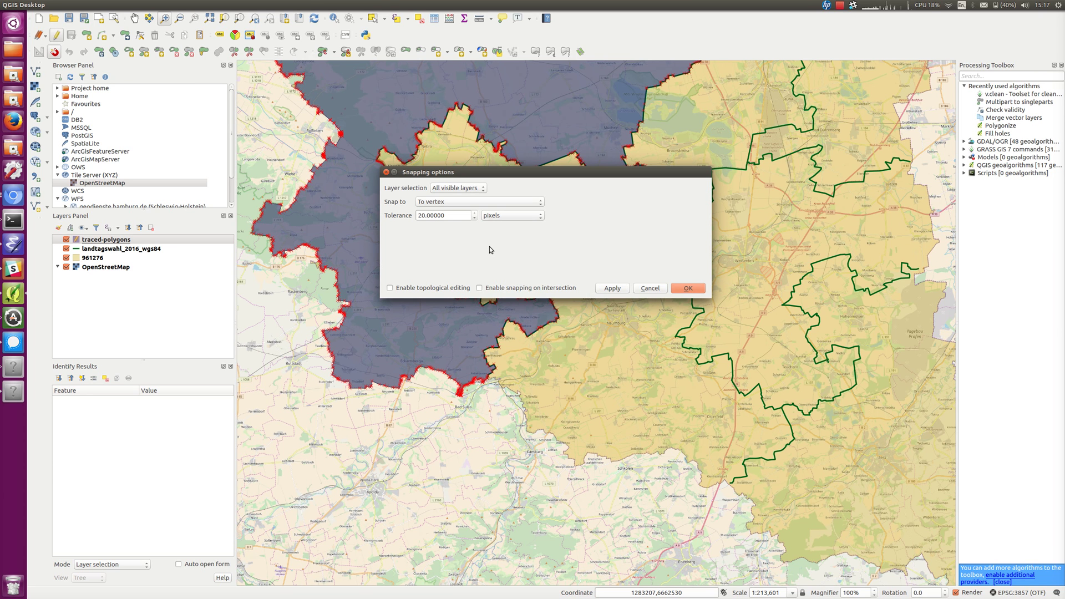
click(480, 188)
click(482, 188)
click(447, 201)
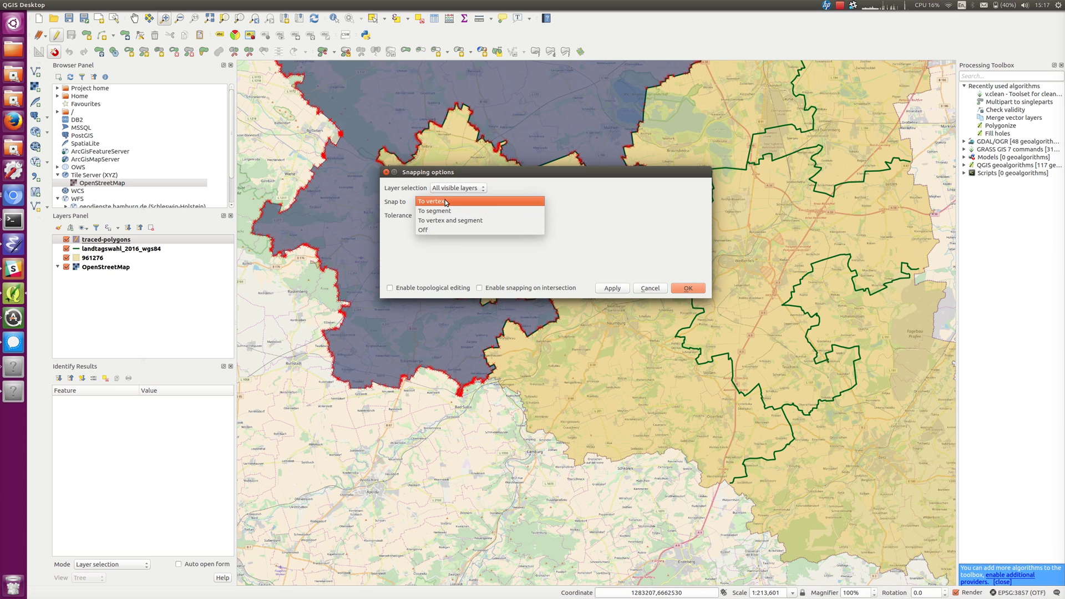
click(494, 201)
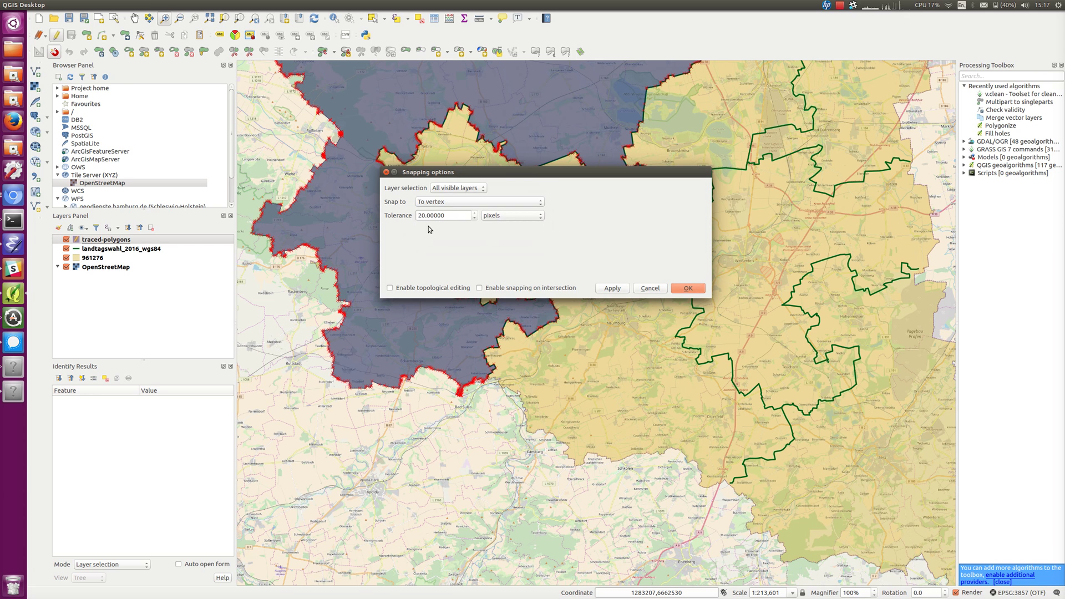
click(528, 218)
click(527, 216)
click(686, 288)
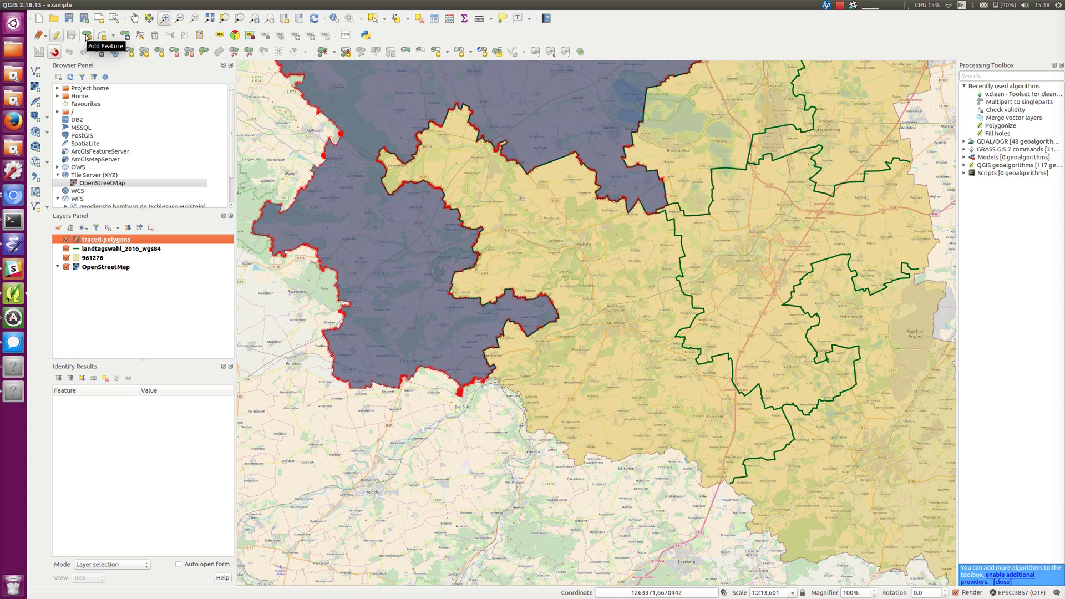
Start a new traced-polygons feature on the southern state border and trace that border eastward to just past the motorway
click(87, 36)
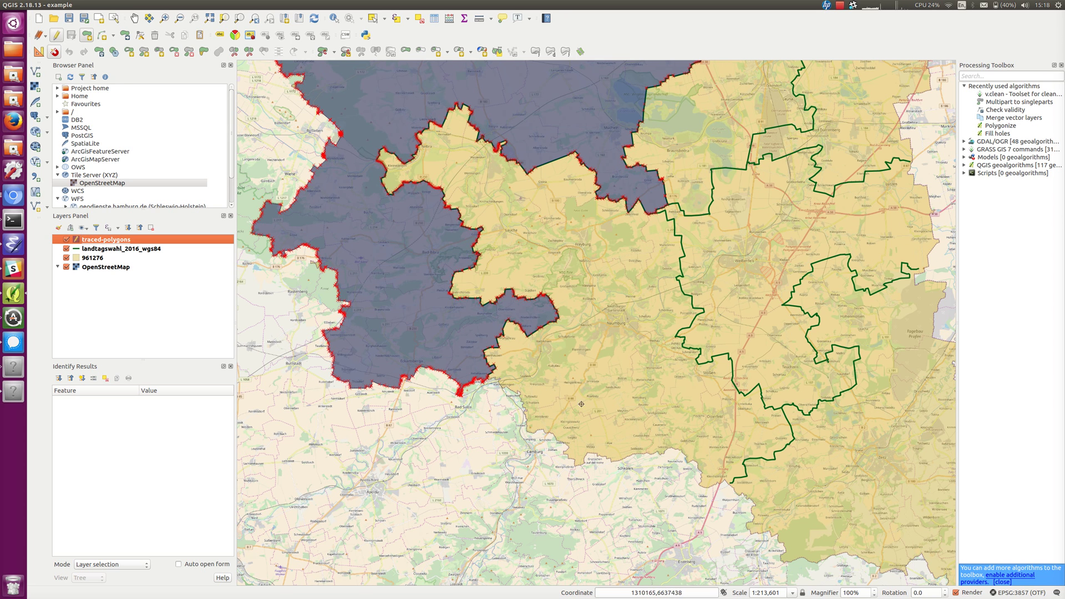
click(555, 428)
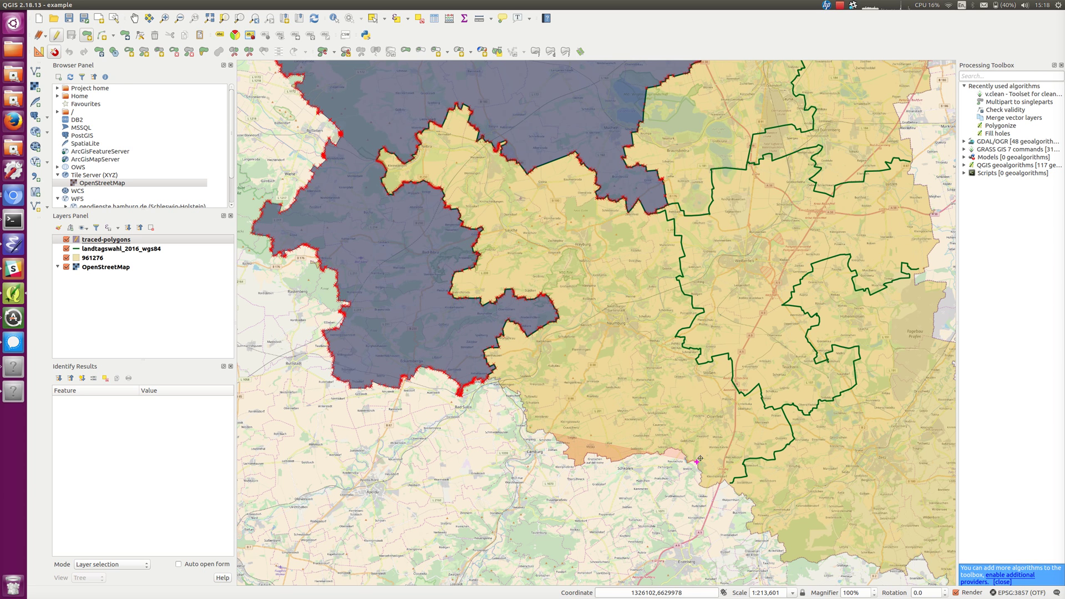
right_click(700, 458)
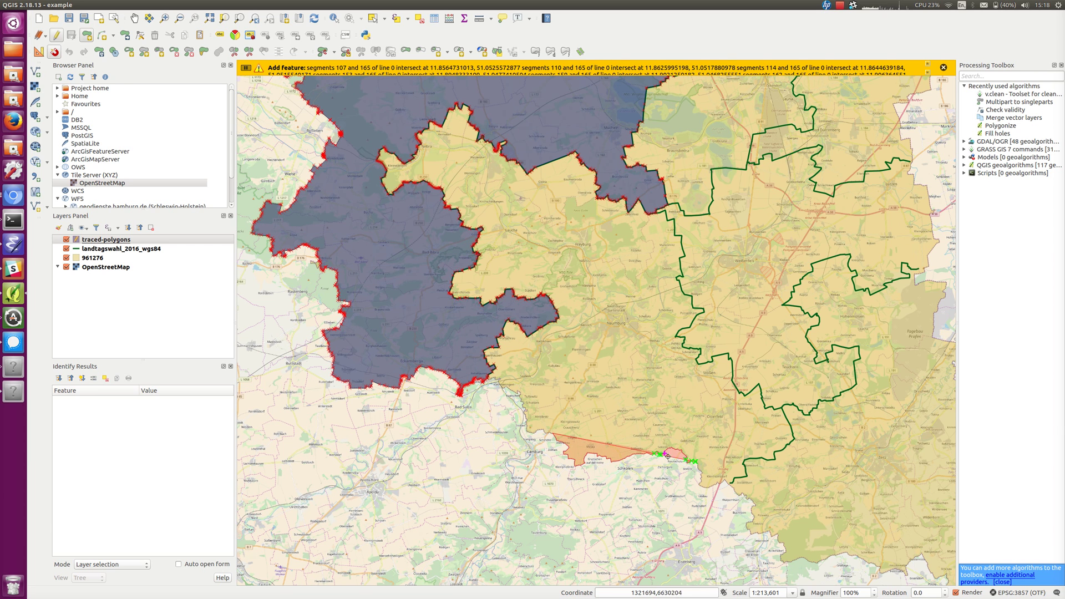
mouse_move(663, 461)
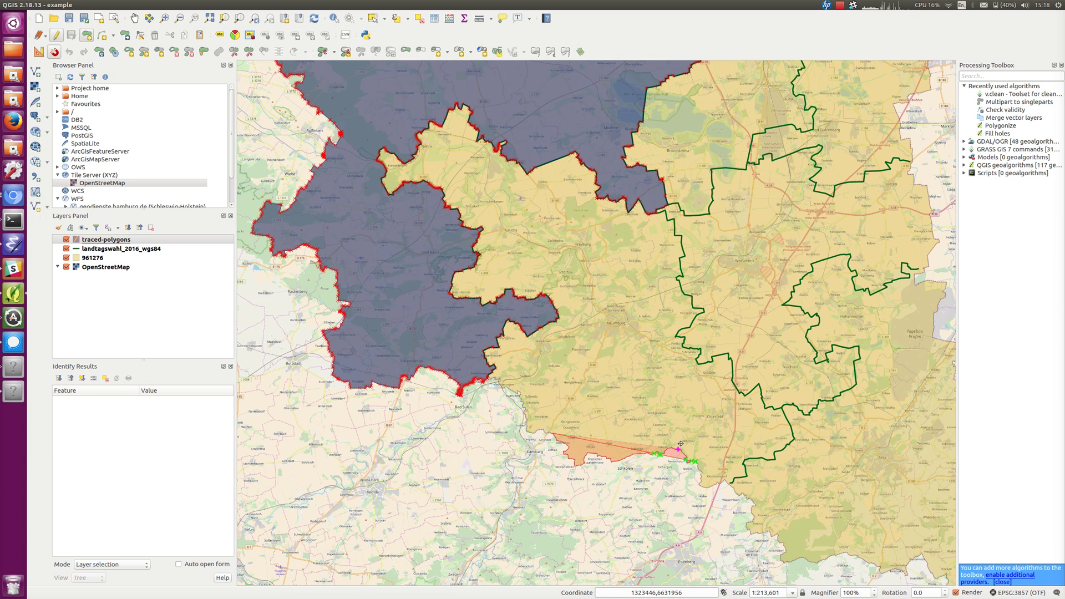
click(725, 477)
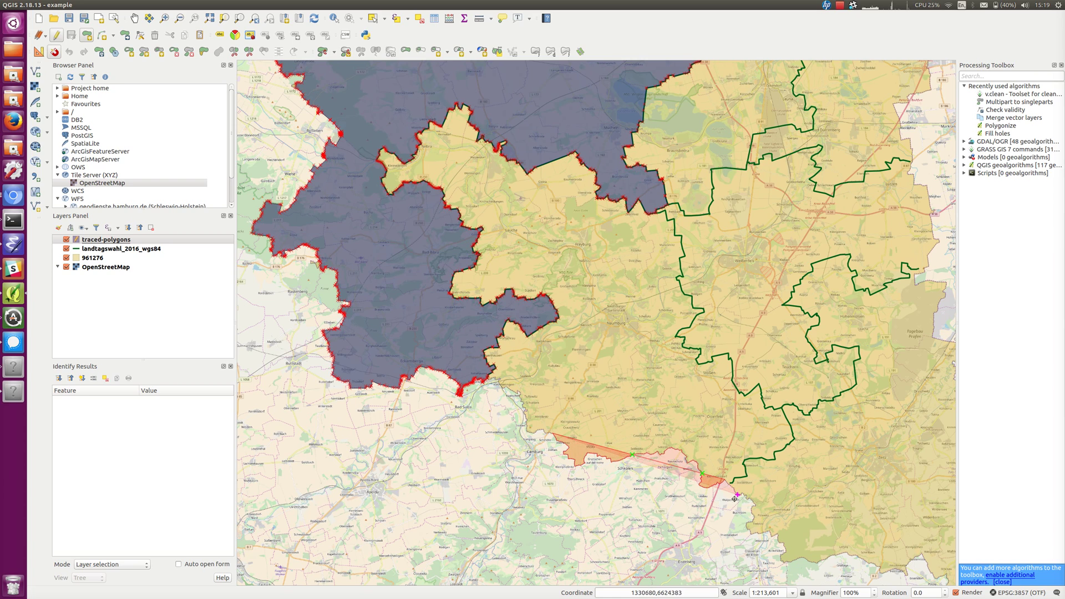
Bridge the gap from the state border to the loose end of the landtagswahl_2016_wgs84 line east of the motorway
scroll(738, 493, up, 1)
scroll(720, 465, up, 1)
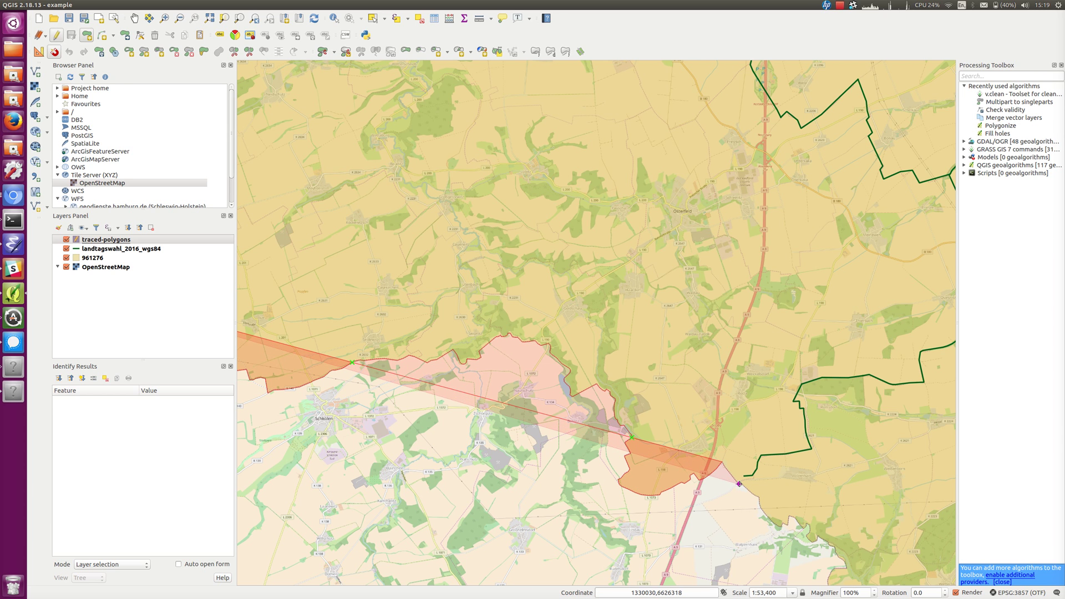
click(737, 484)
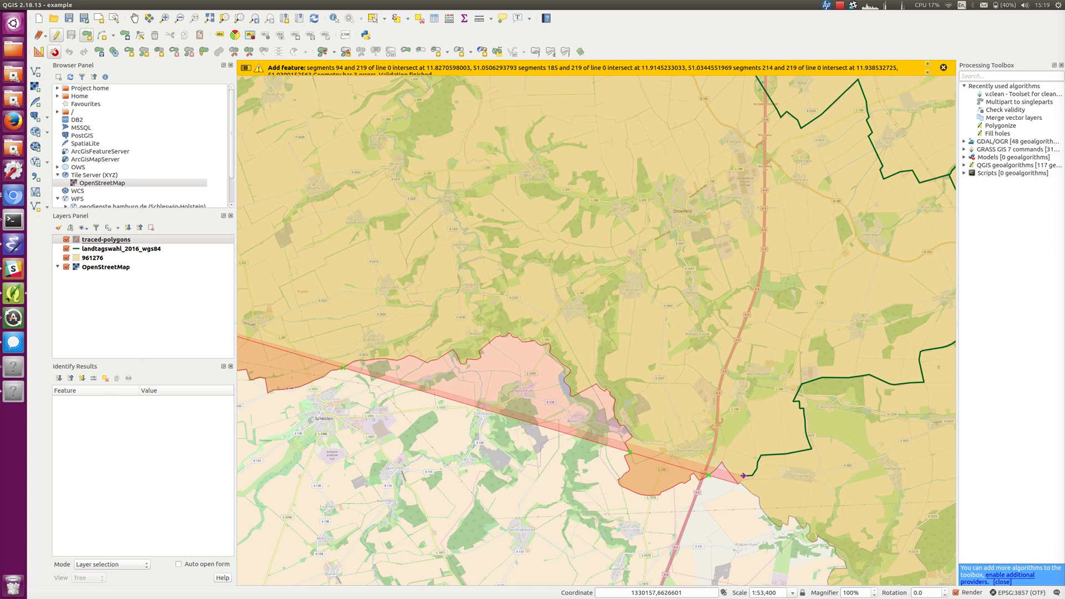
click(743, 475)
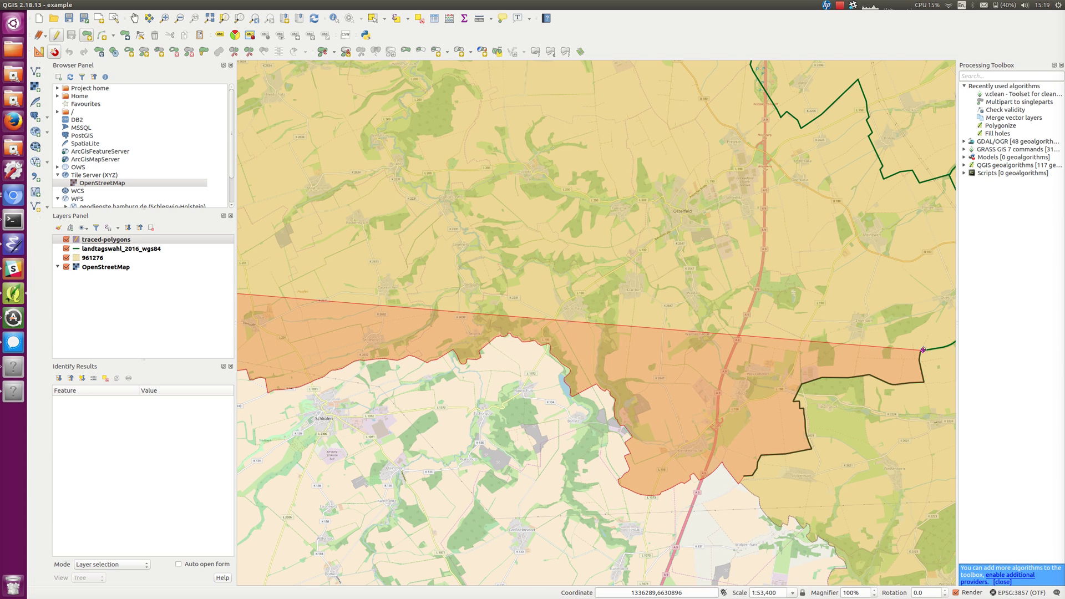
Trace the landtagswahl_2016_wgs84 line north-west across the motorway to its next break, and bridge the gap between its loose ends
drag(924, 349, 640, 438)
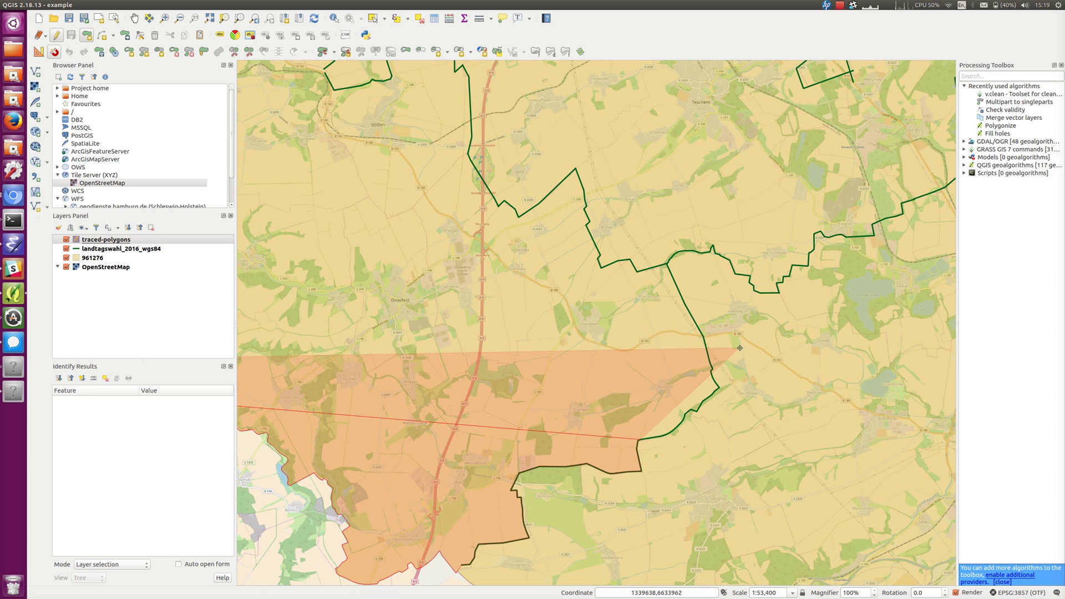
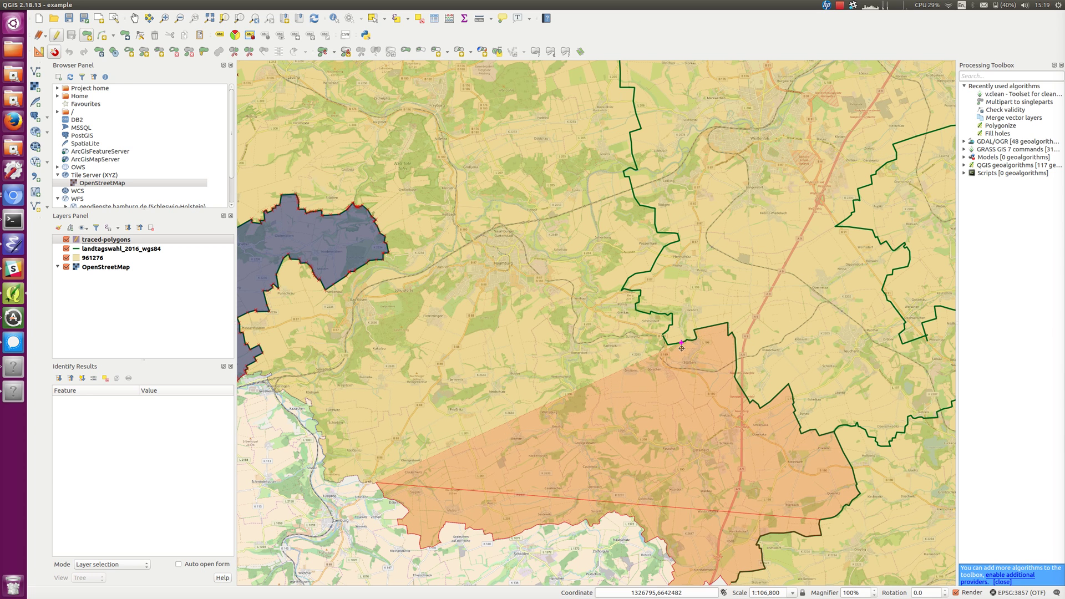
click(683, 342)
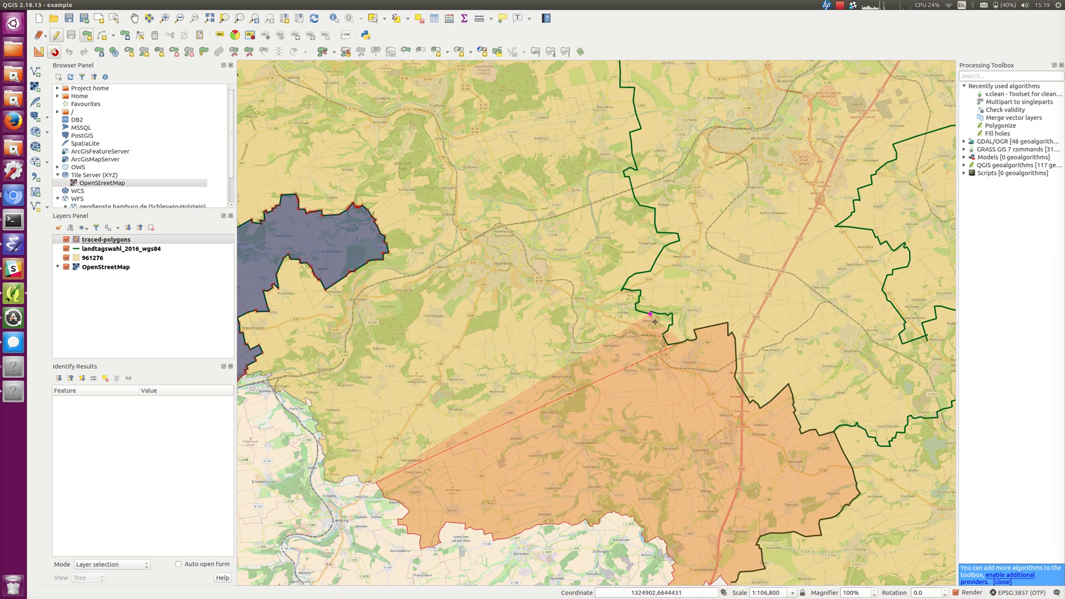
scroll(663, 337, up, 2)
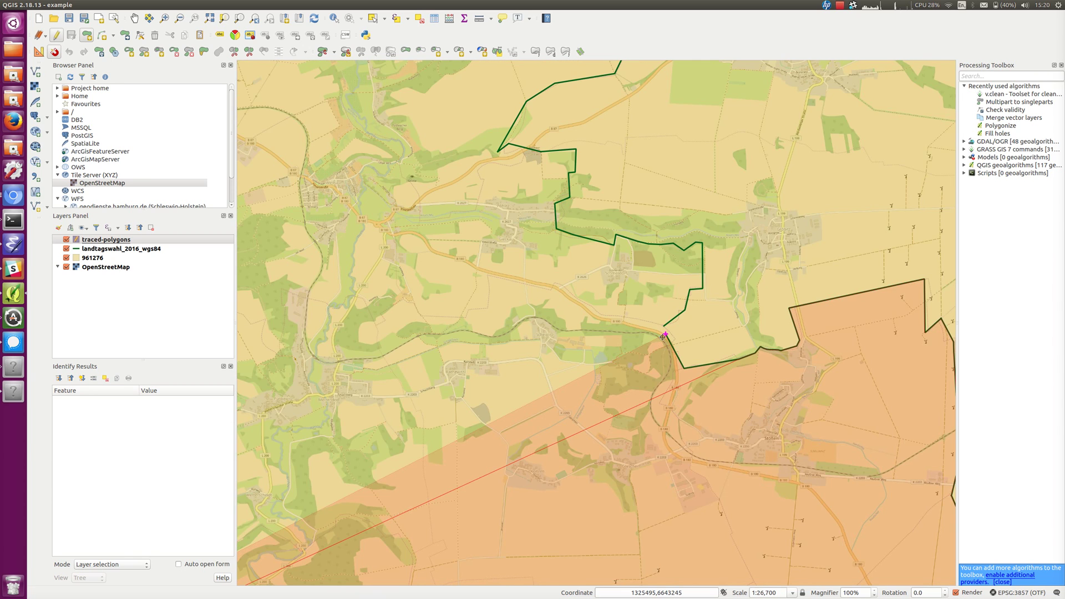
right_click(666, 335)
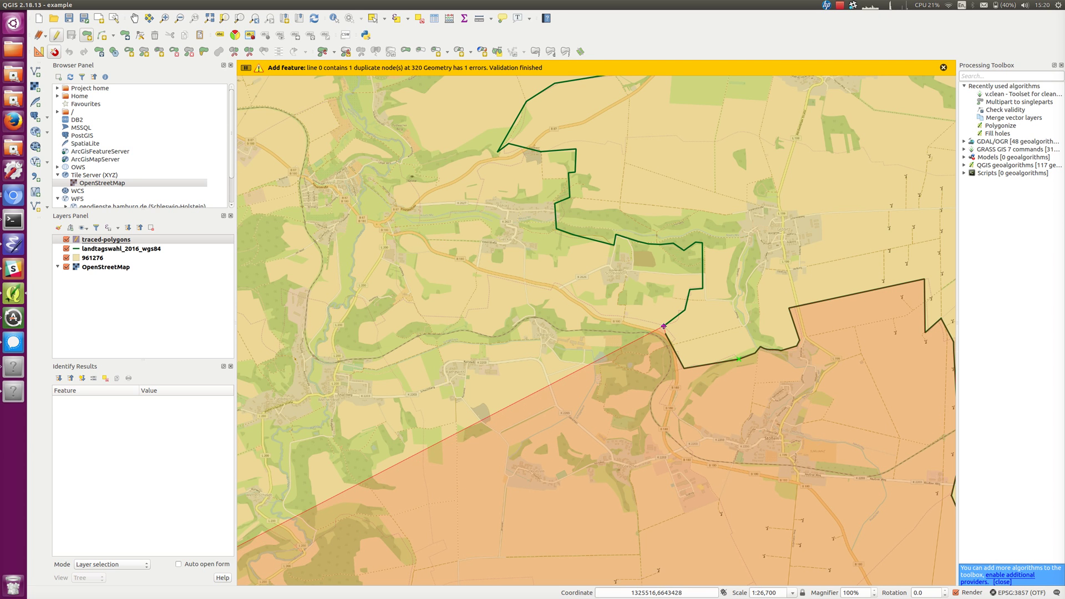
Continue tracing the landtagswahl_2016_wgs84 line northward and along the already traced polygons to the narrow western tip of the constituency
scroll(513, 248, down, 2)
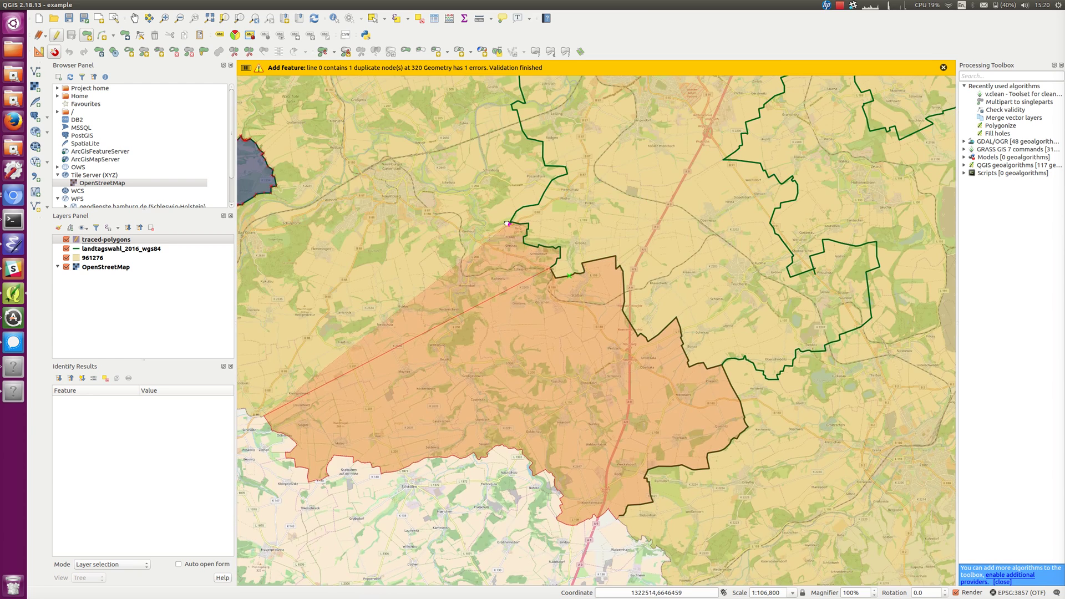
key(Up)
key(Up)
key(Left)
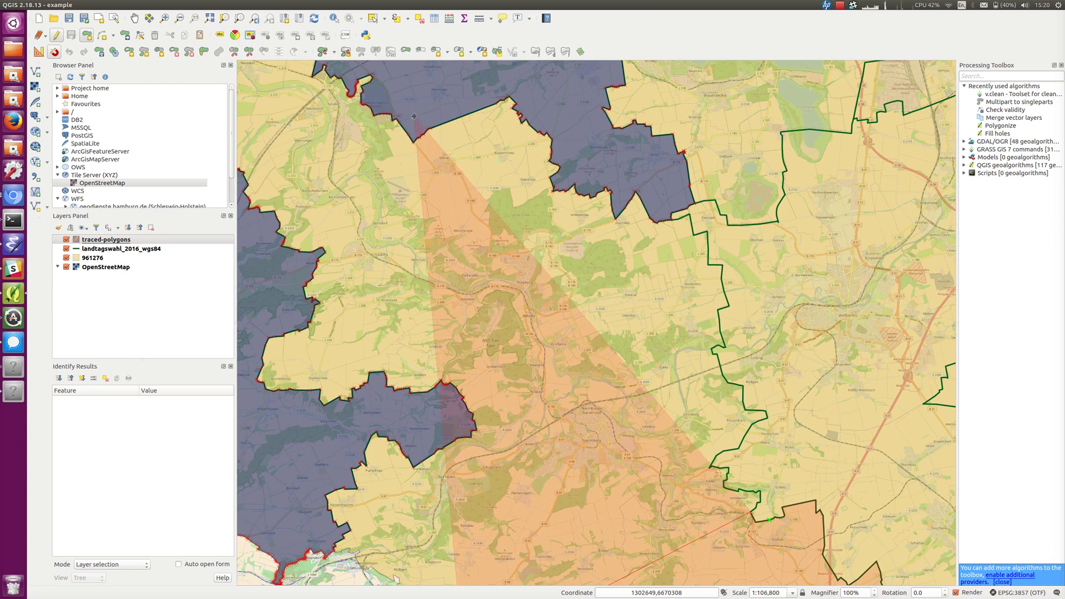
right_click(370, 110)
key(Up)
key(Left)
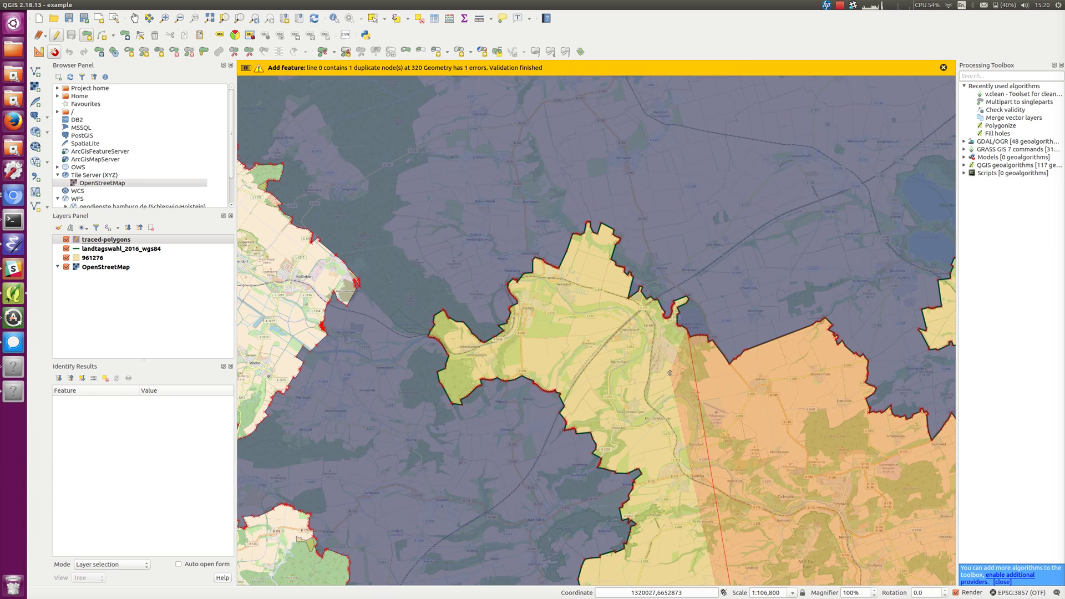
click(466, 329)
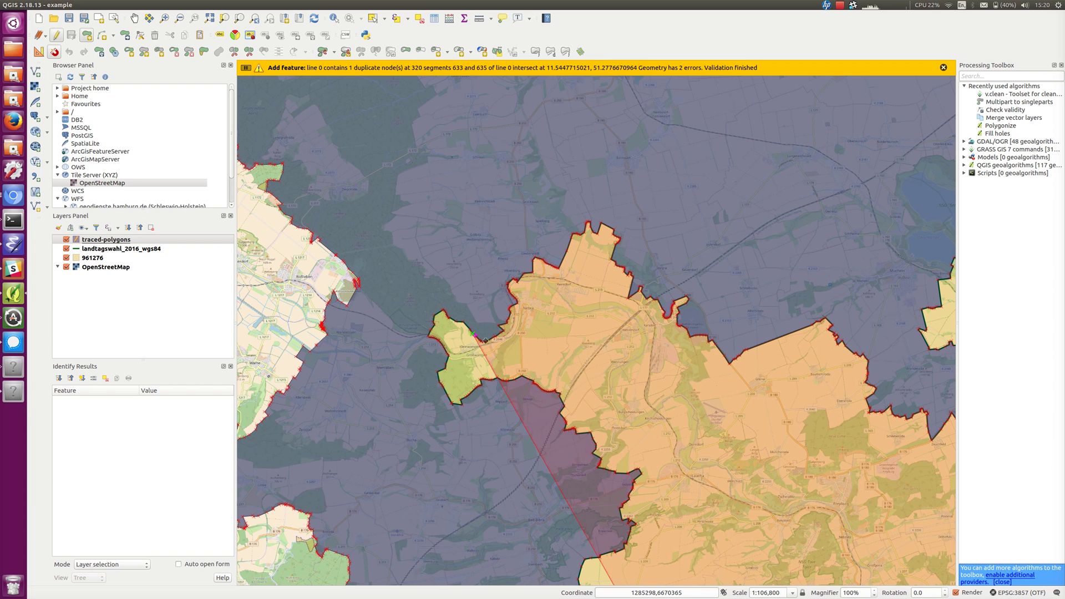
Trace the constituency boundary back south-east from the western tip, around the neighbouring traced polygon's eastward spur
scroll(688, 233, down, 1)
key(Down)
key(Right)
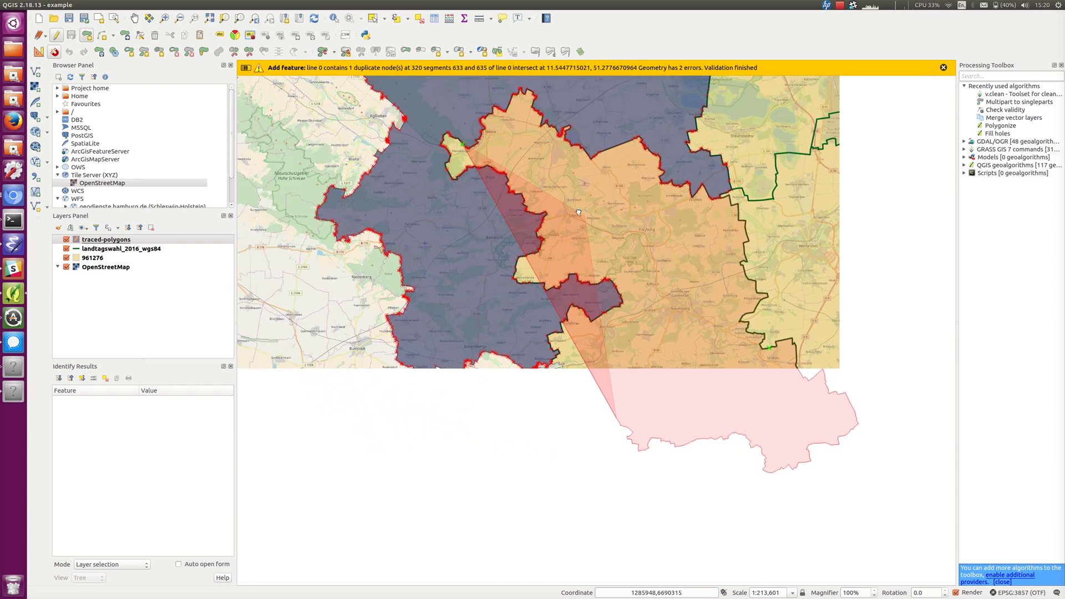
key(Down)
key(Right)
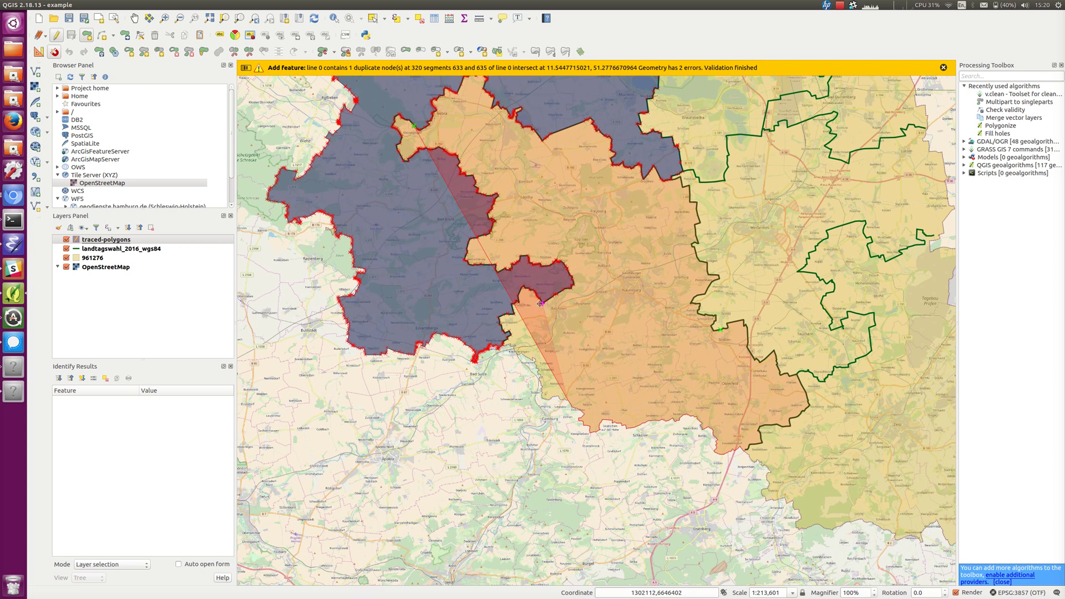
click(540, 303)
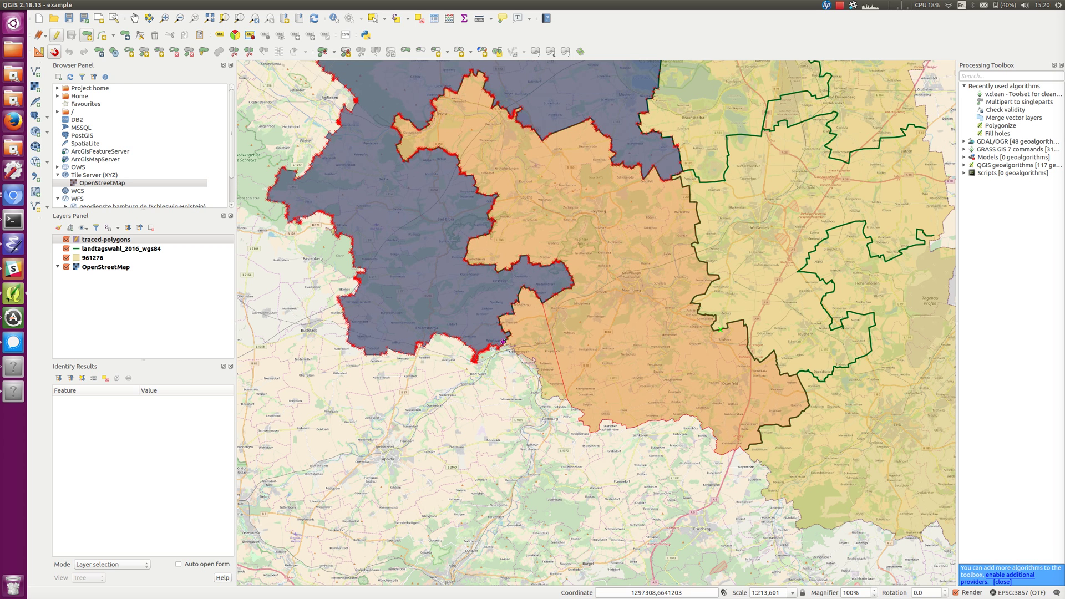
Trace the rest of the neighbouring polygon's edge southward and place a vertex where it meets the state border
click(503, 342)
scroll(505, 344, up, 2)
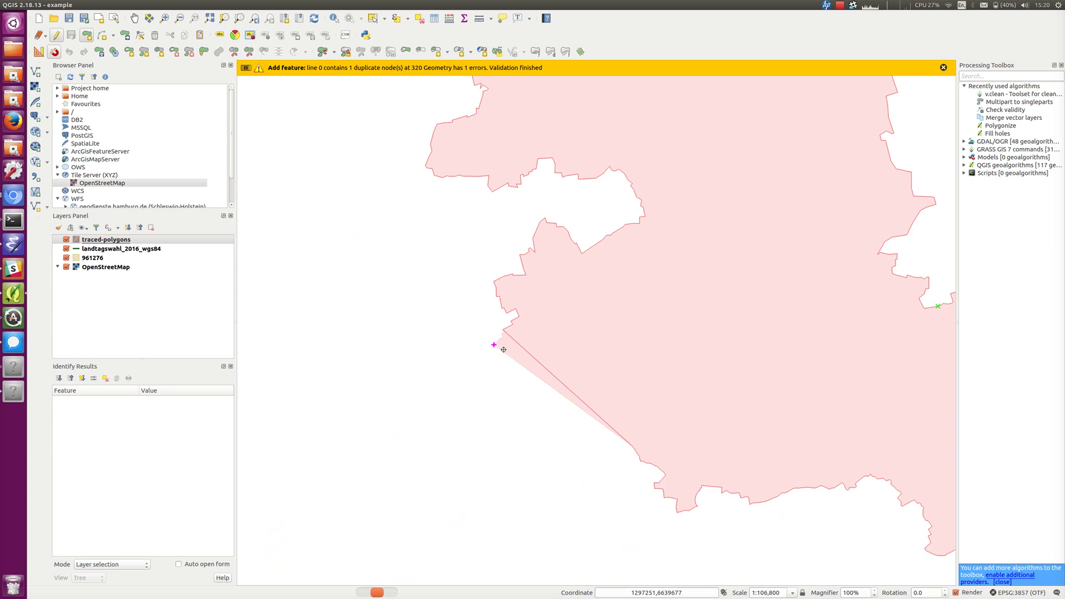
scroll(506, 338, up, 1)
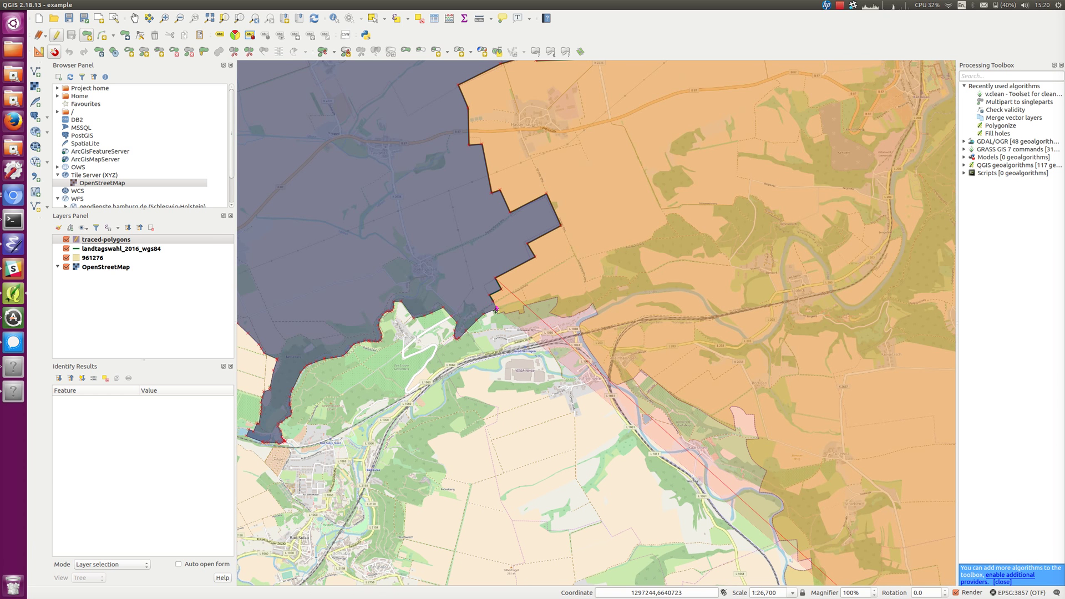
click(495, 309)
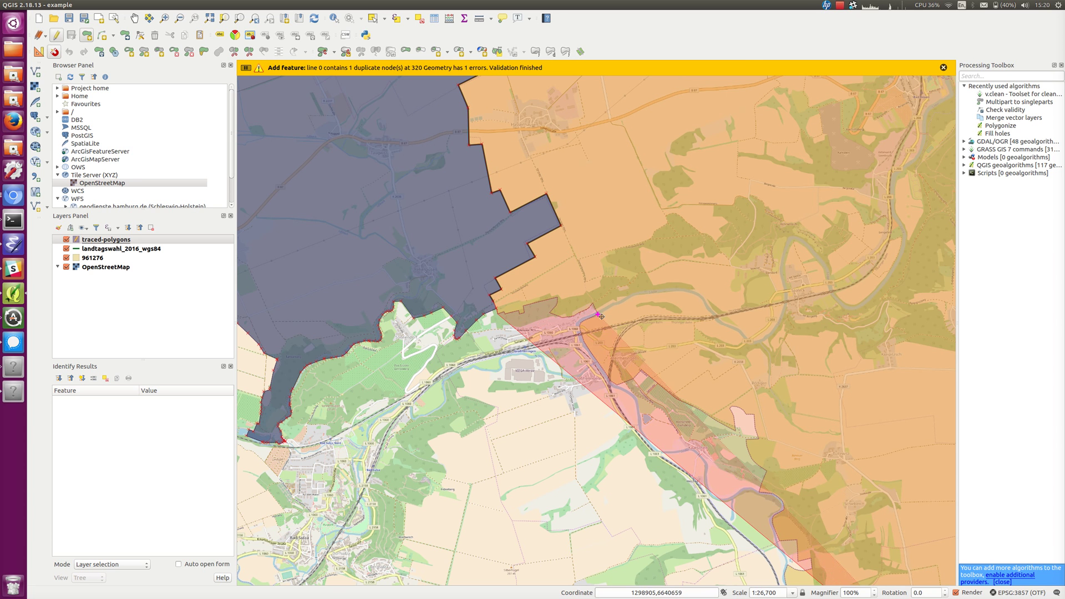
Trace the state border south-east, around its small notches, back to the starting vertex of the polygon
click(737, 405)
scroll(866, 414, up, 1)
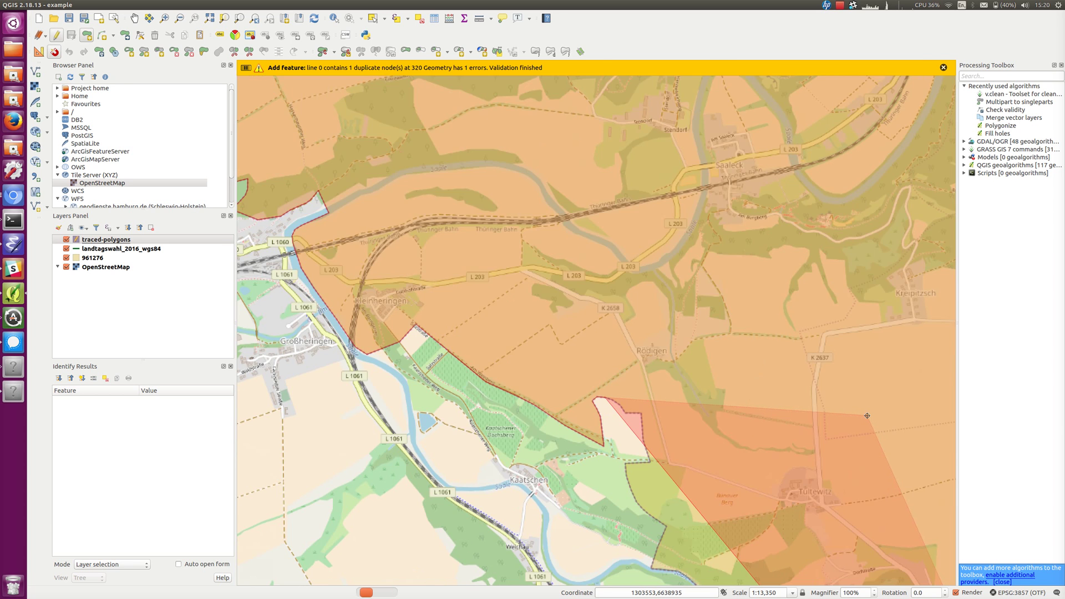
scroll(867, 416, down, 2)
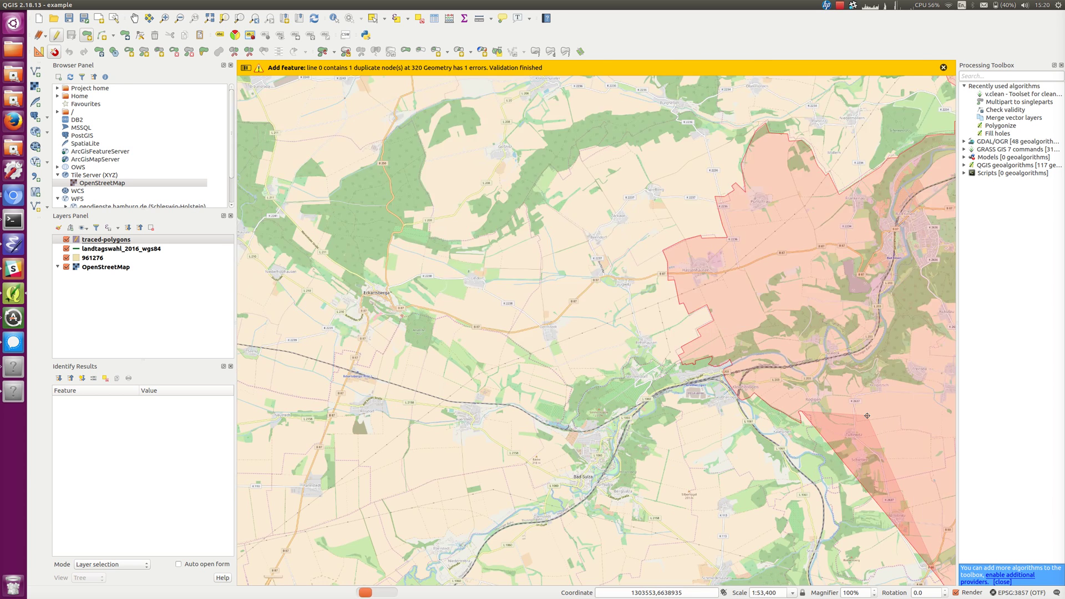
drag(867, 415, 483, 260)
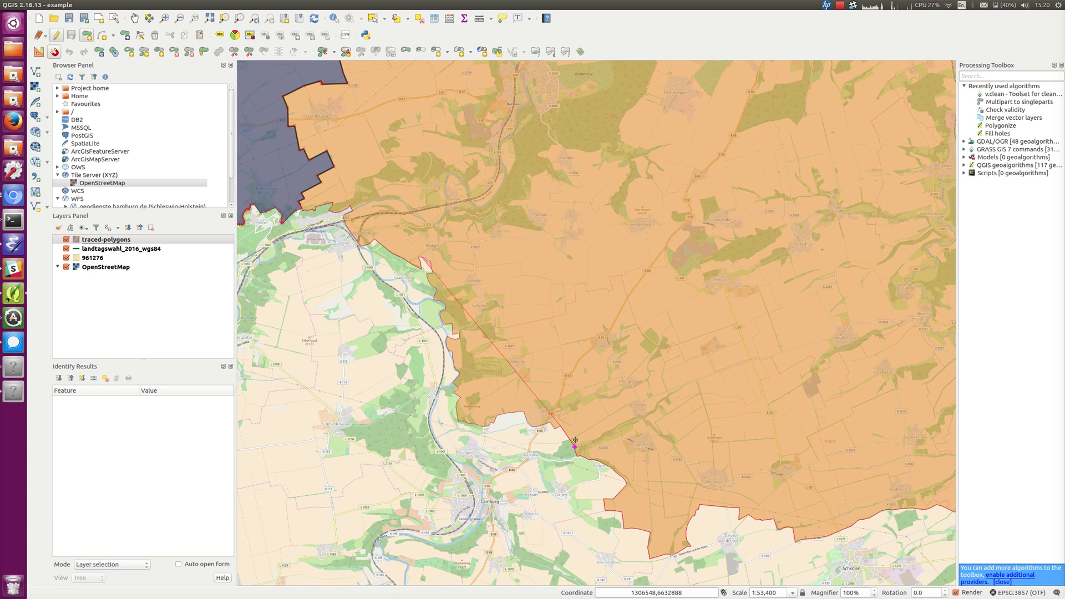
right_click(576, 440)
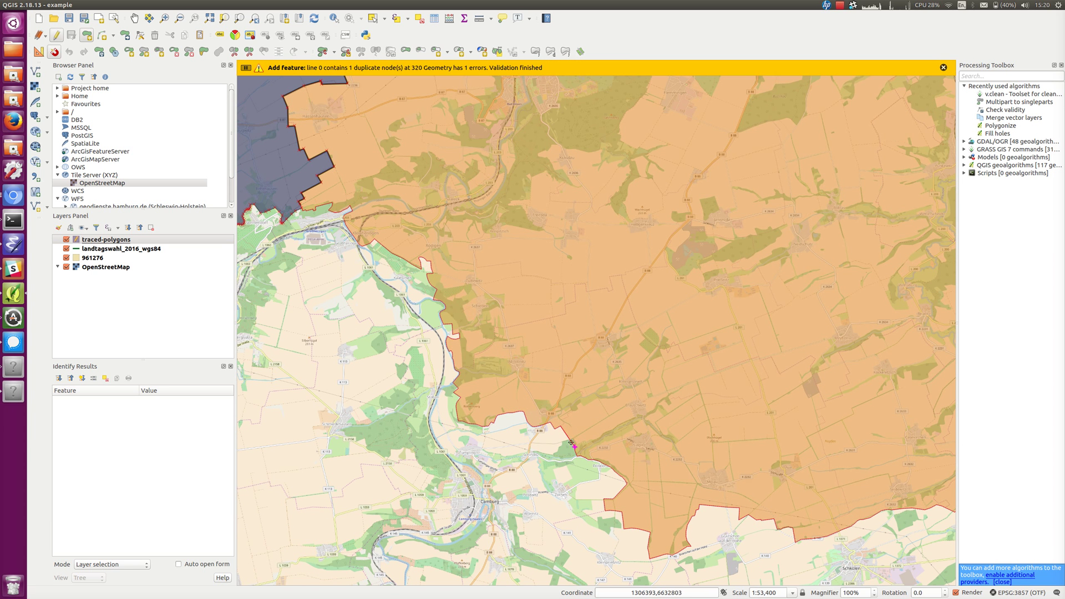
click(568, 436)
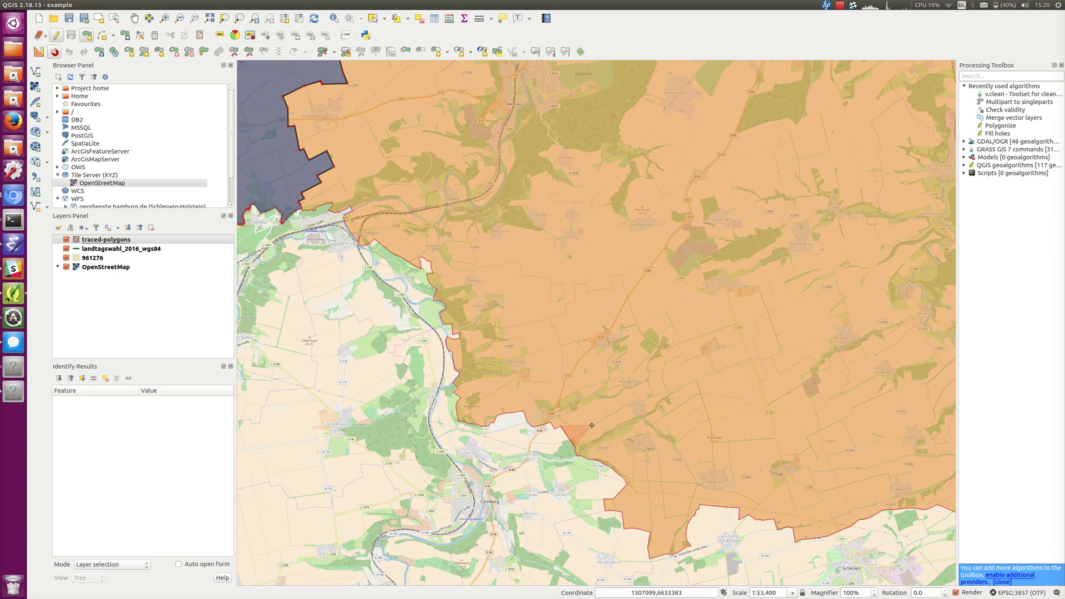
Finish the traced polygon and accept its feature attributes with the id left empty
right_click(591, 425)
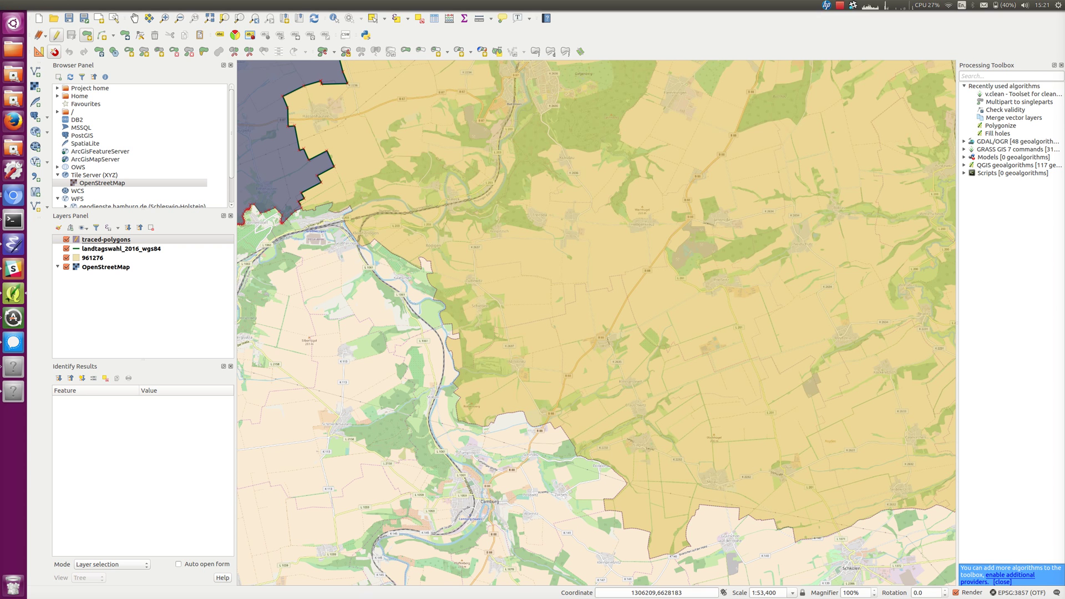
drag(596, 243, 728, 259)
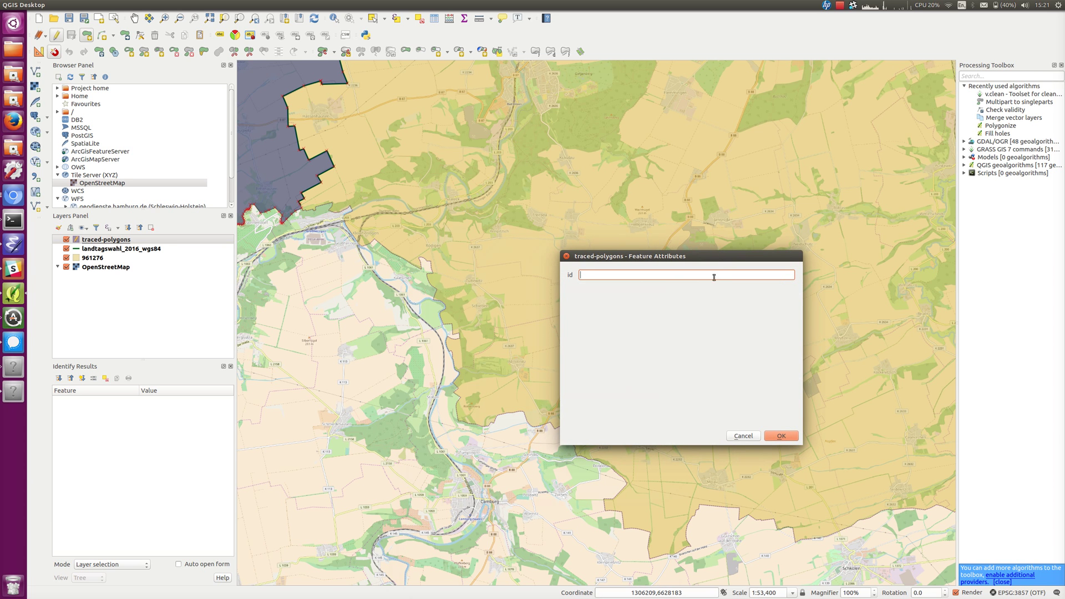
click(781, 436)
Examine the traced polygons across the whole state and the constituency lines still left to trace
scroll(658, 274, up, 1)
scroll(657, 274, down, 2)
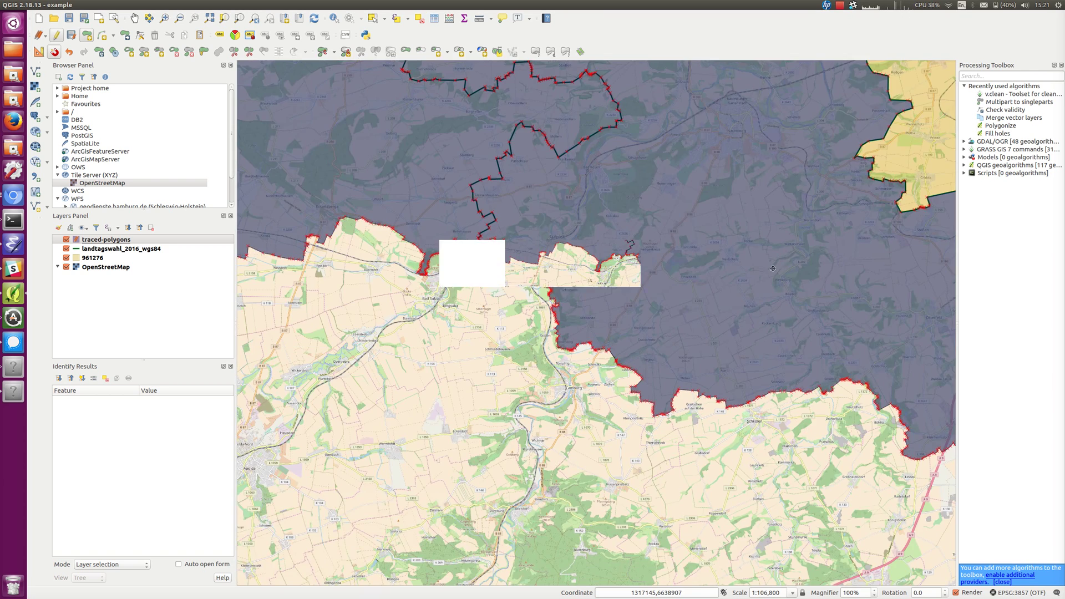
scroll(773, 269, down, 2)
drag(793, 249, 502, 377)
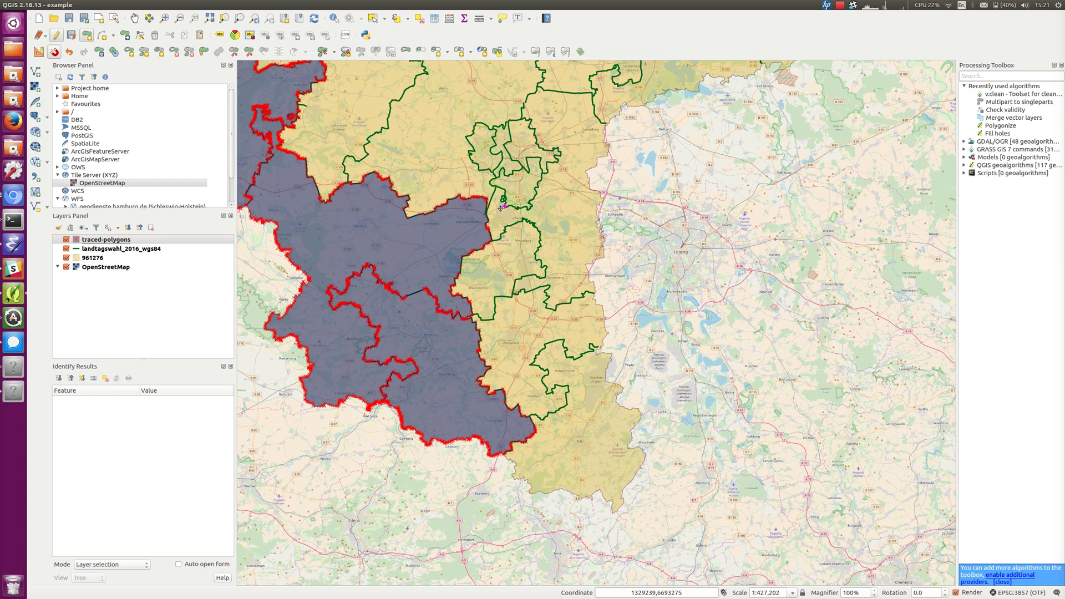
scroll(496, 203, up, 1)
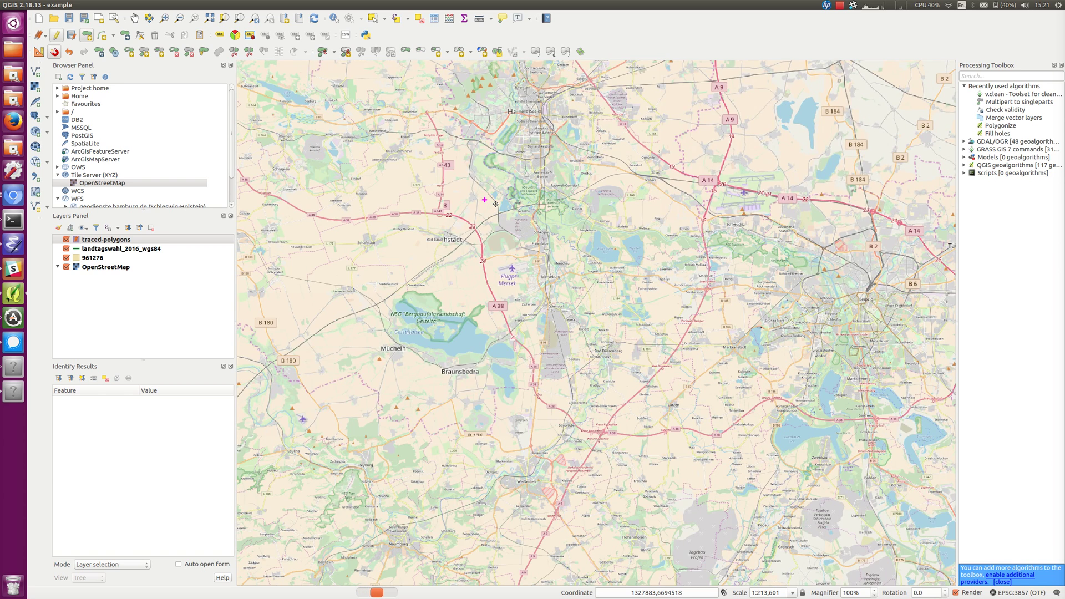
scroll(495, 203, down, 1)
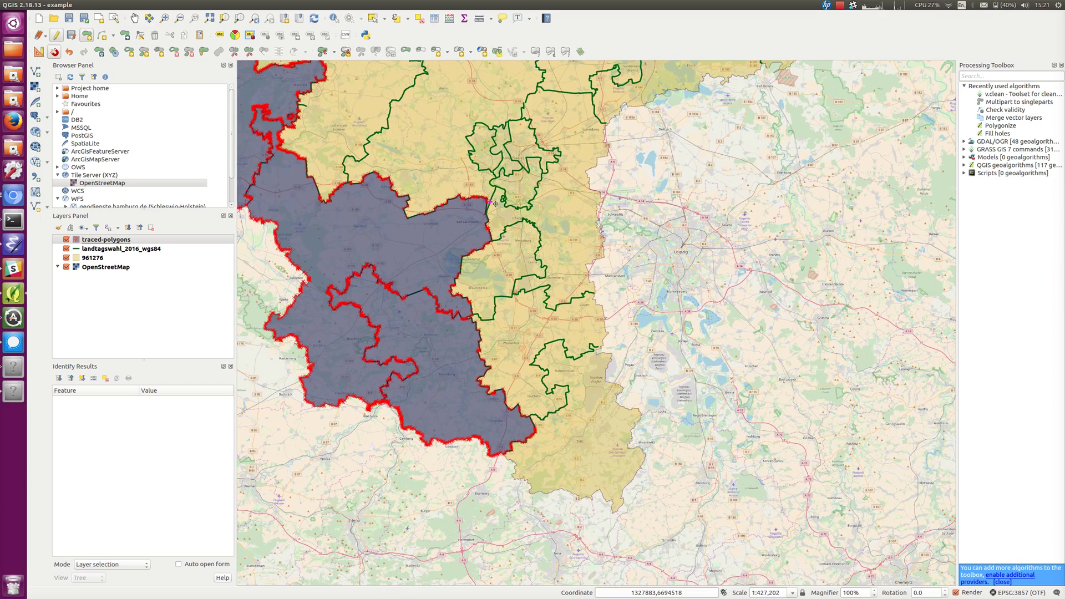
scroll(495, 204, down, 1)
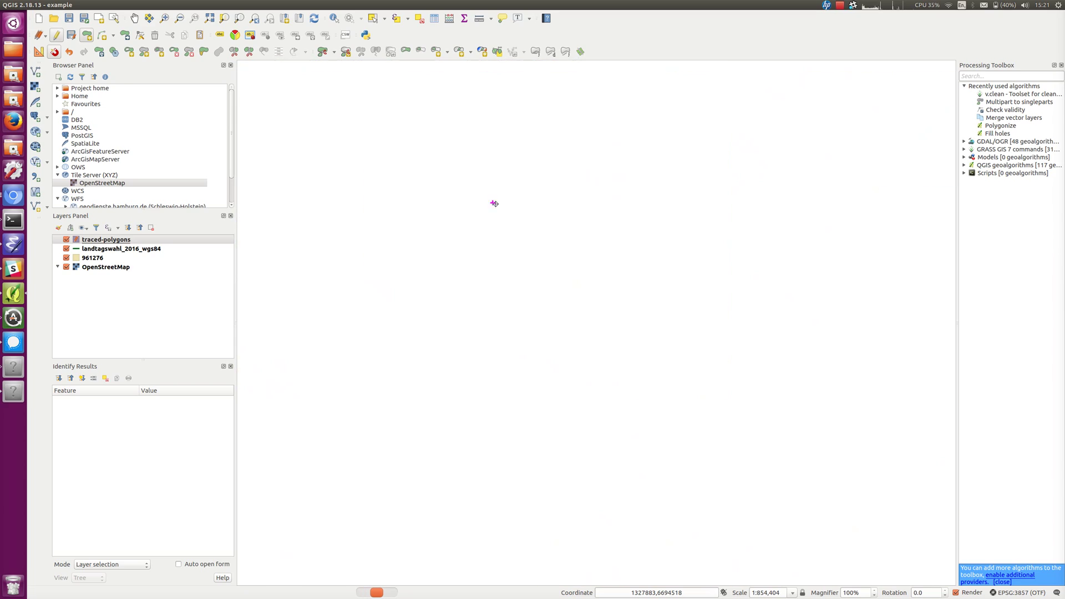
drag(496, 204, 591, 370)
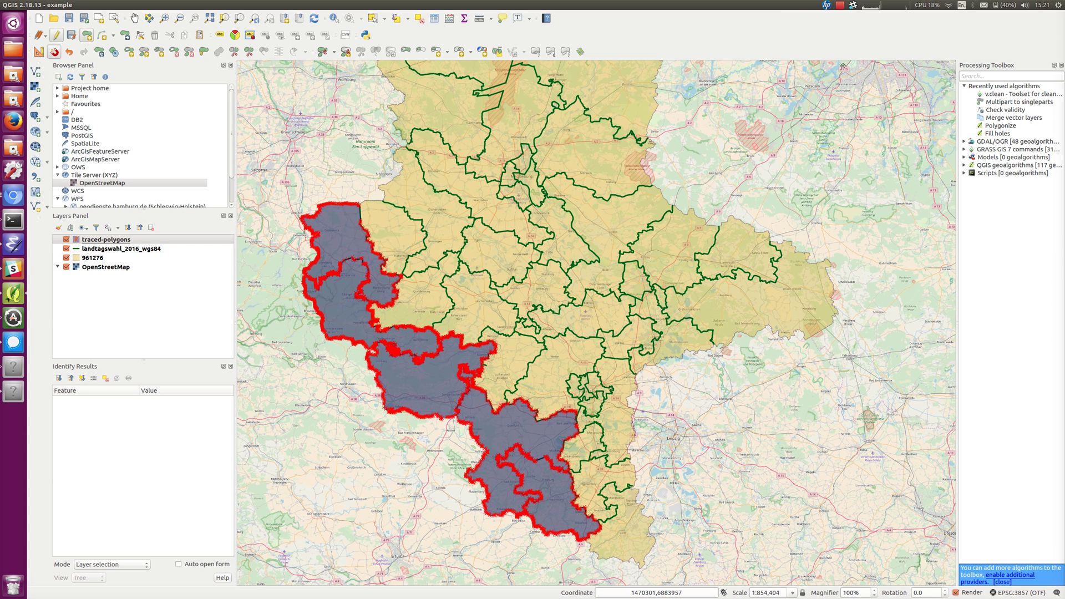
click(840, 5)
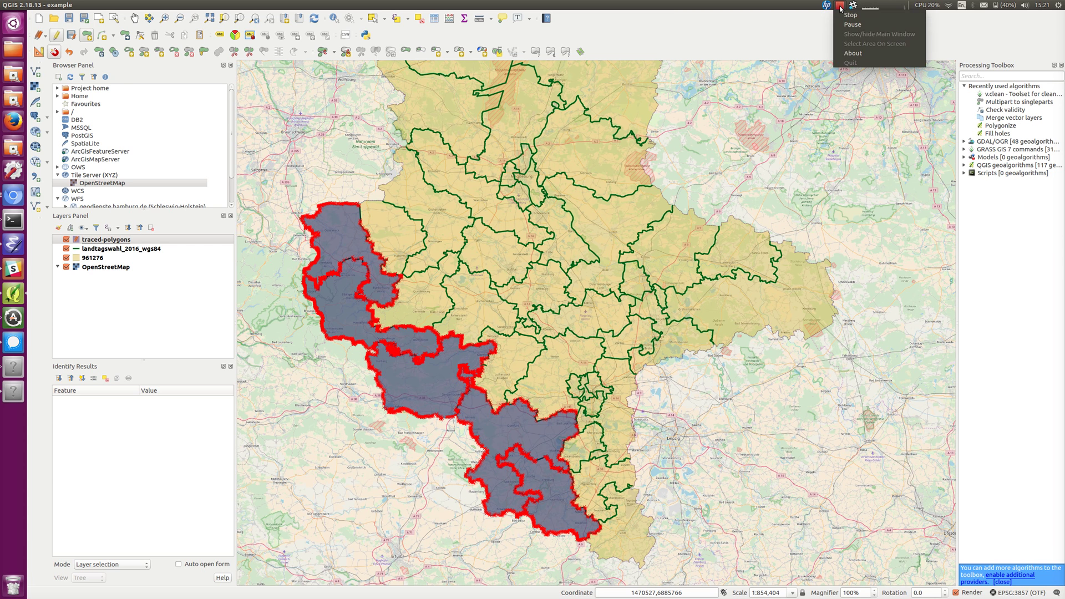